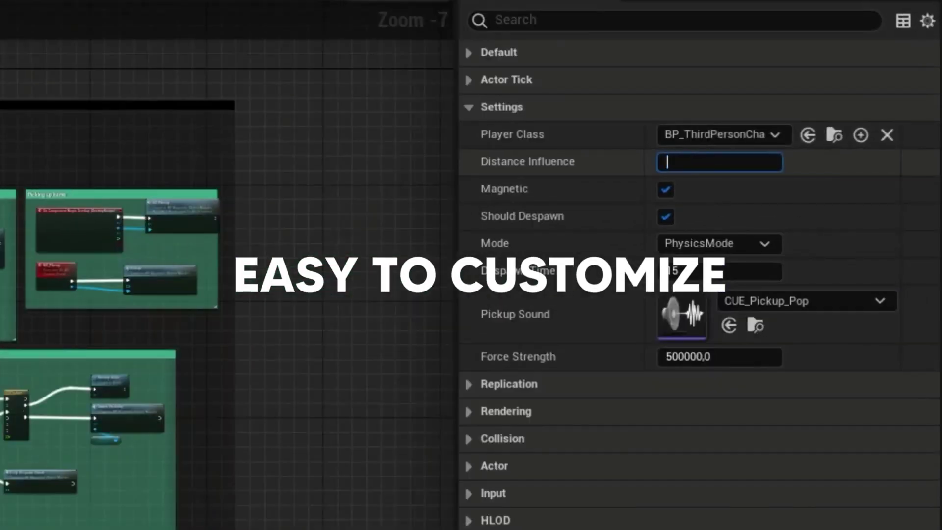
Step: Set the magnetic object's Distance Influence to 32, disable Magnetic and switch Mode to TimeMode
type("32")
key("Return")
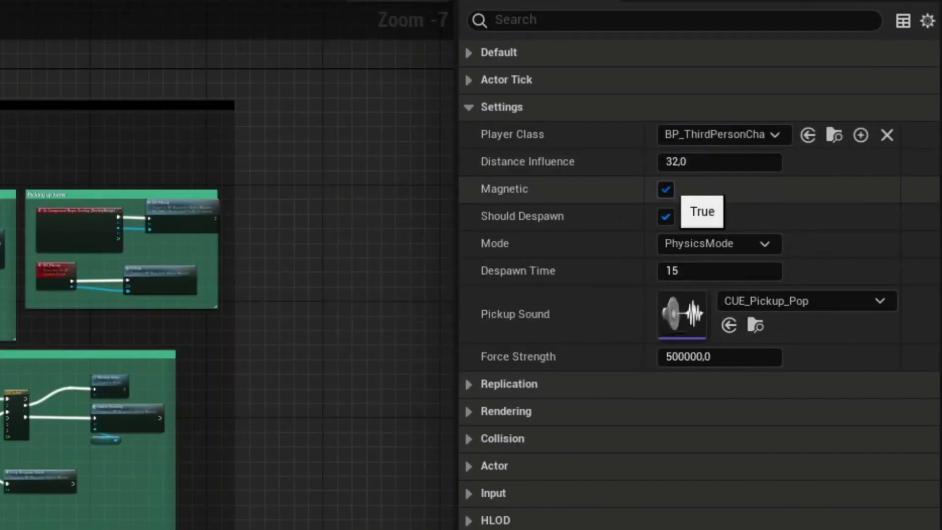
left_click(665, 189)
left_click(756, 244)
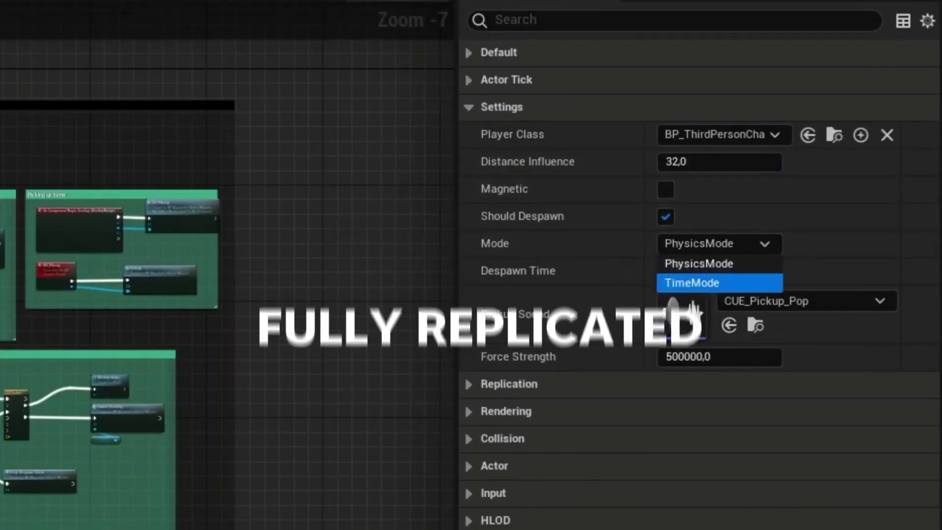
left_click(691, 283)
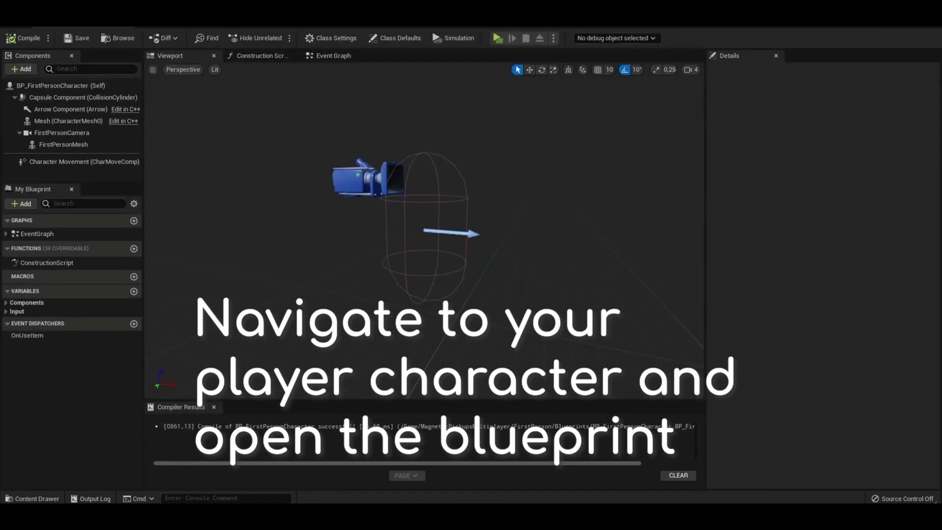
Step: Add a sphere collision component named PickupRange to the first-person character and set its Sphere Radius to 500
left_click(22, 69)
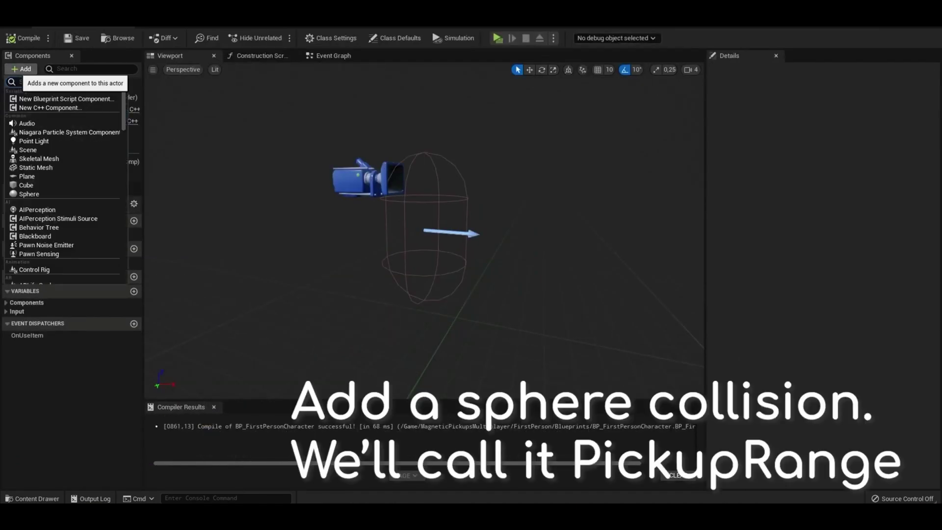
type("sphere")
left_click(49, 114)
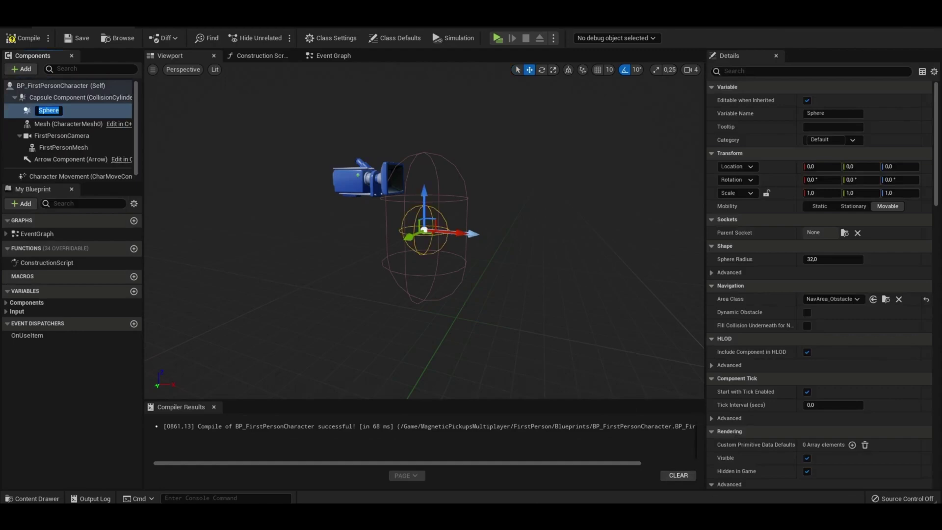
type("PickupRange")
key("Return")
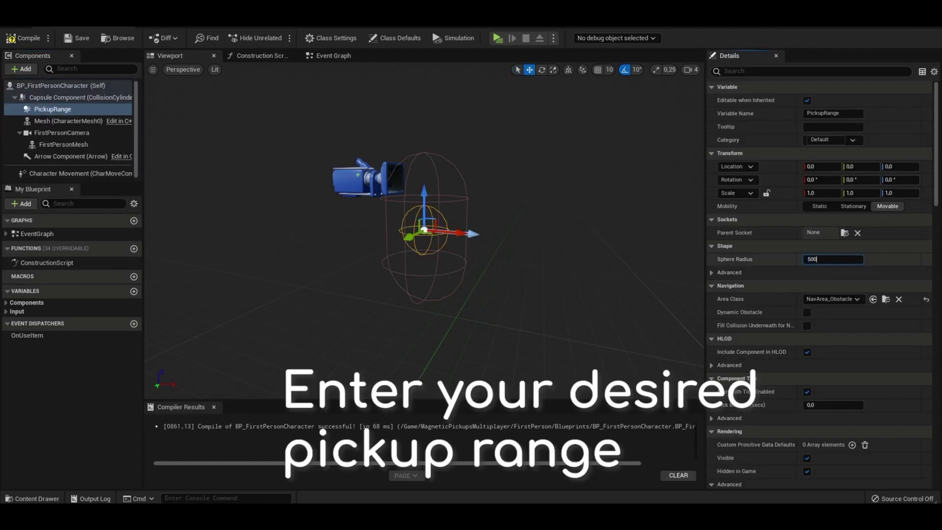
type("500")
key("Return")
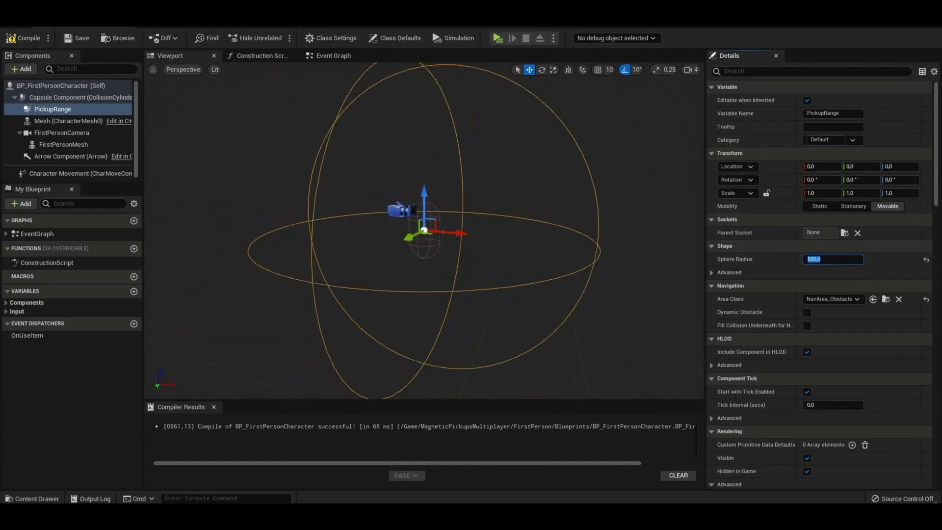
Step: Add the AC_MagneticPickups component to the first-person character blueprint
left_click(21, 69)
type("m")
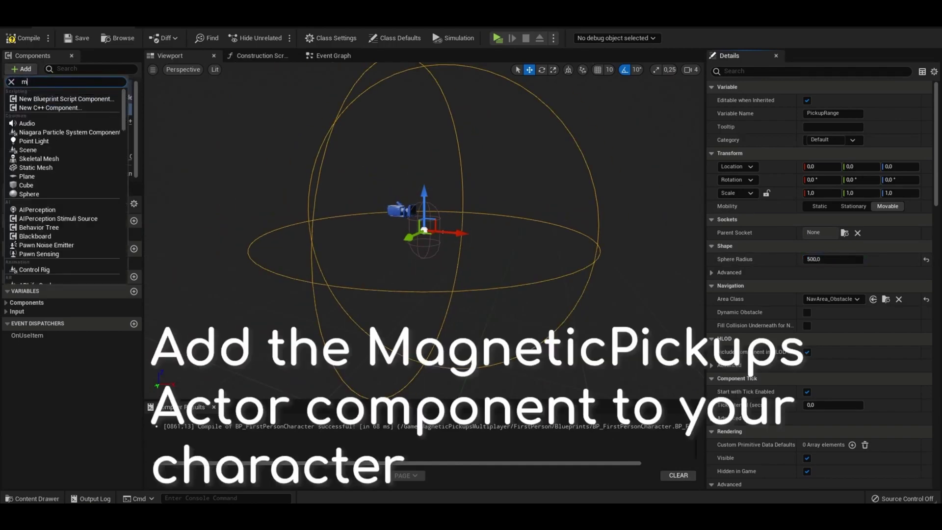
type("agnetic")
key("Return")
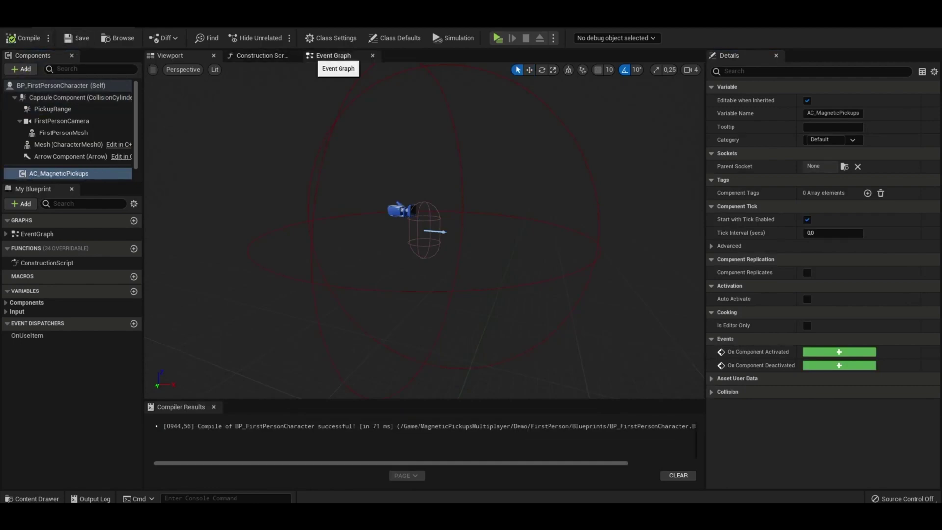
Step: Place an AC Magnetic Pickups reference in the Event Graph and add the On Component Begin Overlap event for PickupRange
left_click(333, 55)
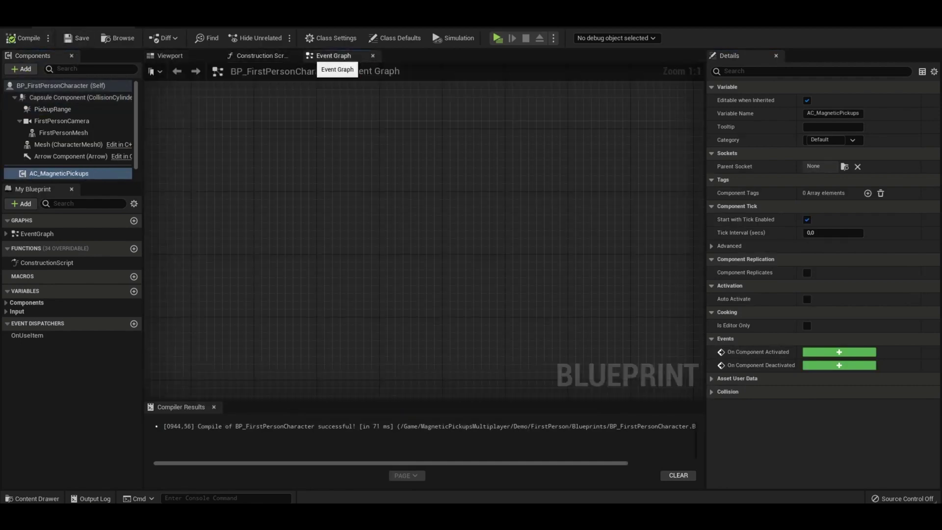
left_click_drag(59, 174, 325, 193)
left_click(88, 109)
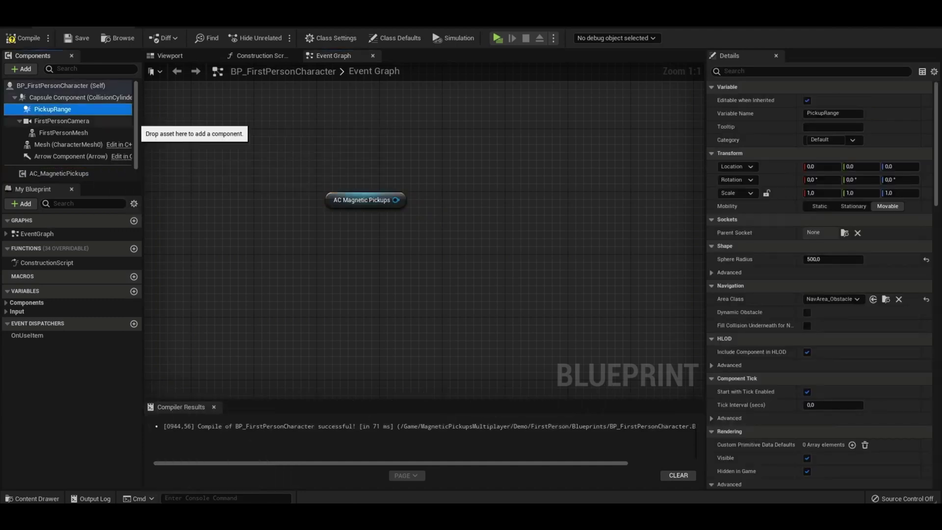
scroll(819, 285, "down", 15)
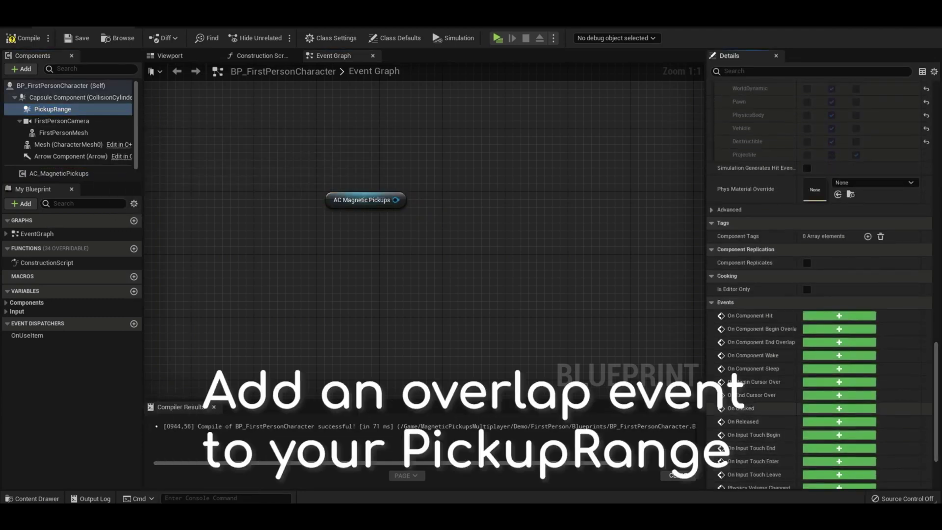
left_click(839, 328)
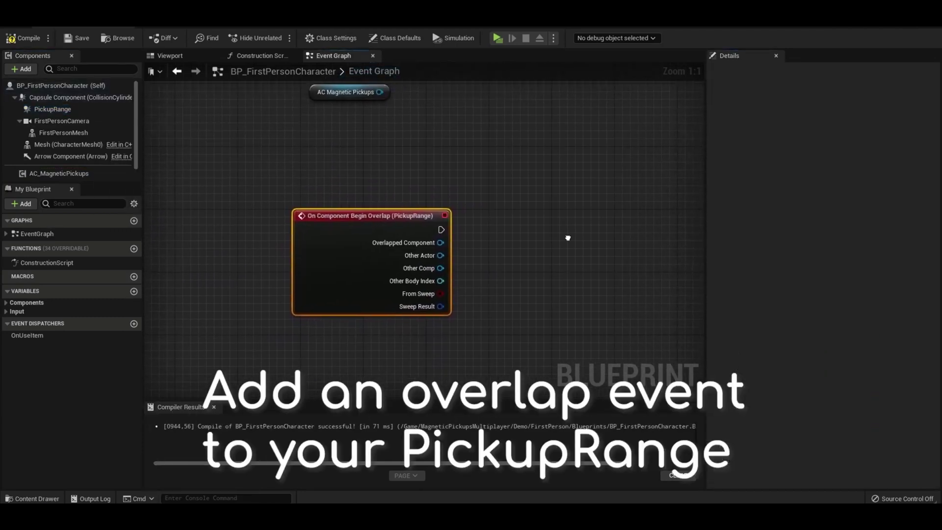
Step: Call the Overlap function from AC Magnetic Pickups and wire it to the begin overlap event's execution and Other Actor pins
left_click_drag(347, 98, 511, 236)
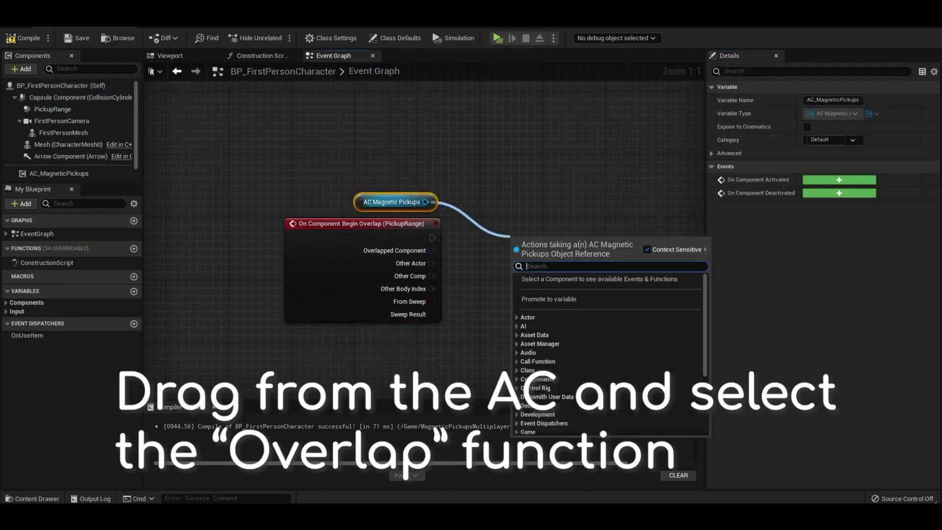
type("overlap")
left_click(545, 300)
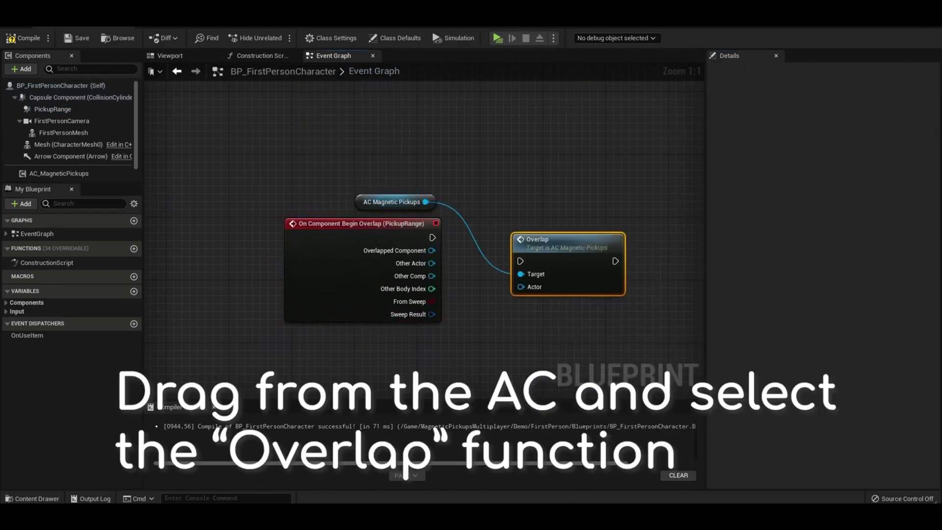
left_click_drag(432, 263, 520, 287)
left_click_drag(544, 250, 513, 228)
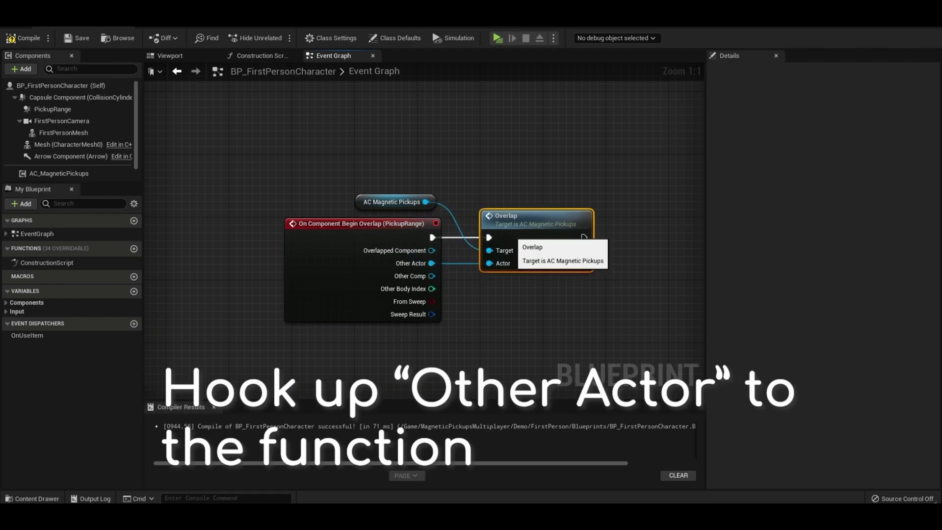
left_click(474, 361)
Step: Add the On Component End Overlap event for PickupRange and place another AC Magnetic Pickups reference beside it
right_click_drag(475, 361, 451, 295)
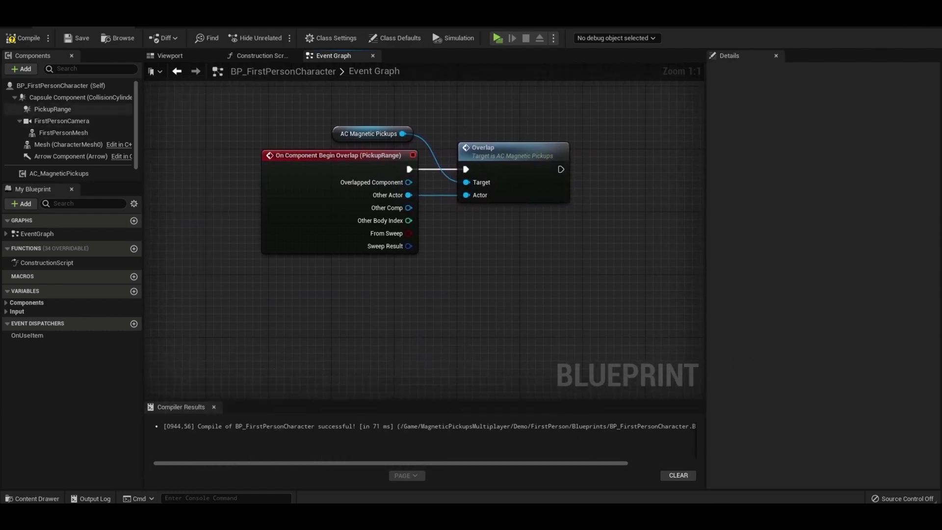
left_click(52, 109)
scroll(818, 280, "down", 12)
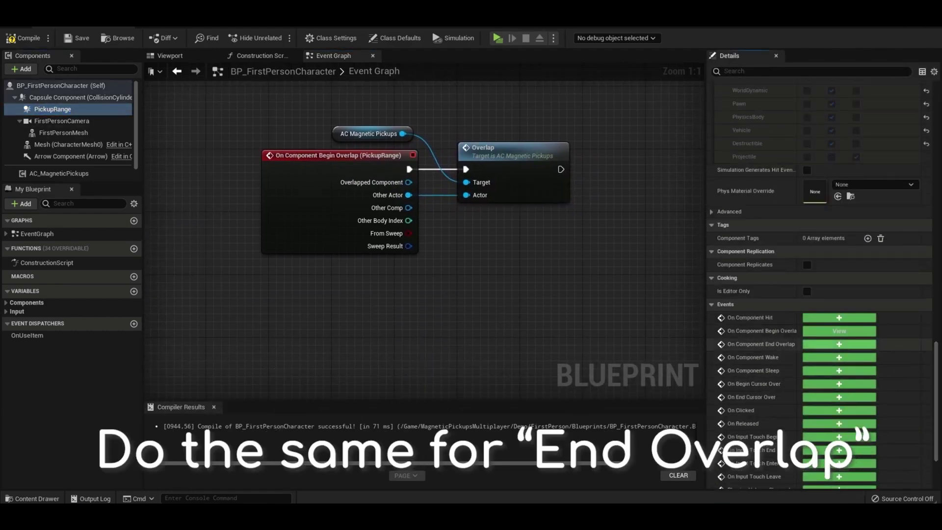
left_click(839, 344)
left_click_drag(58, 173, 210, 194)
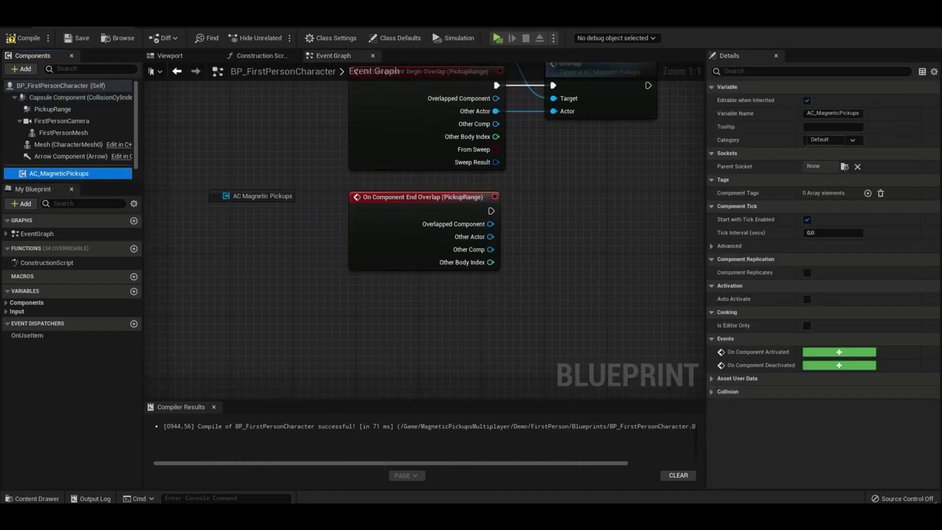
left_click_drag(428, 185, 428, 185)
Step: Call the end overlap function from the second AC Magnetic Pickups reference, align its node with the event and compile the blueprint
left_click_drag(490, 183, 563, 276)
type("end")
left_click(635, 316)
left_click_drag(576, 235, 568, 196)
left_click(23, 38)
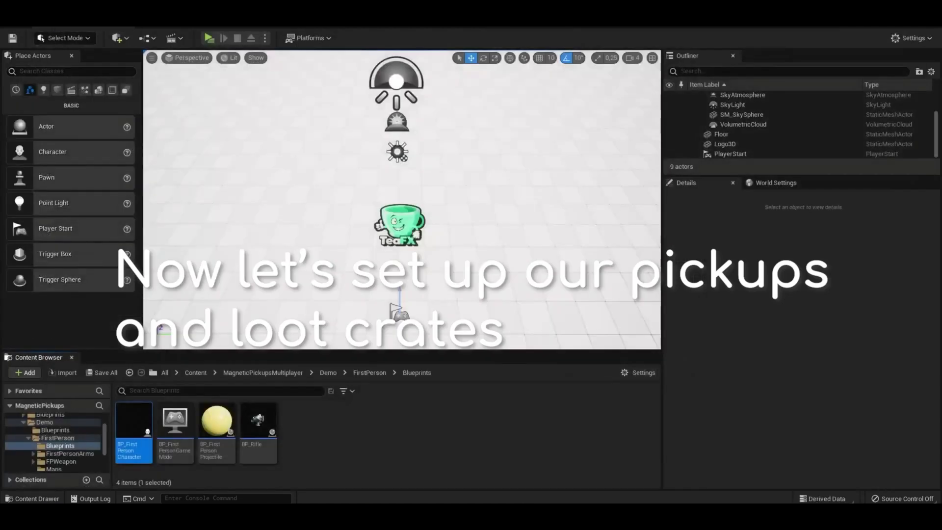
Step: In BP_MagneticObject_Master, set the Player Class to BP_FirstPersonCharacter and compile the blueprint
left_click(263, 372)
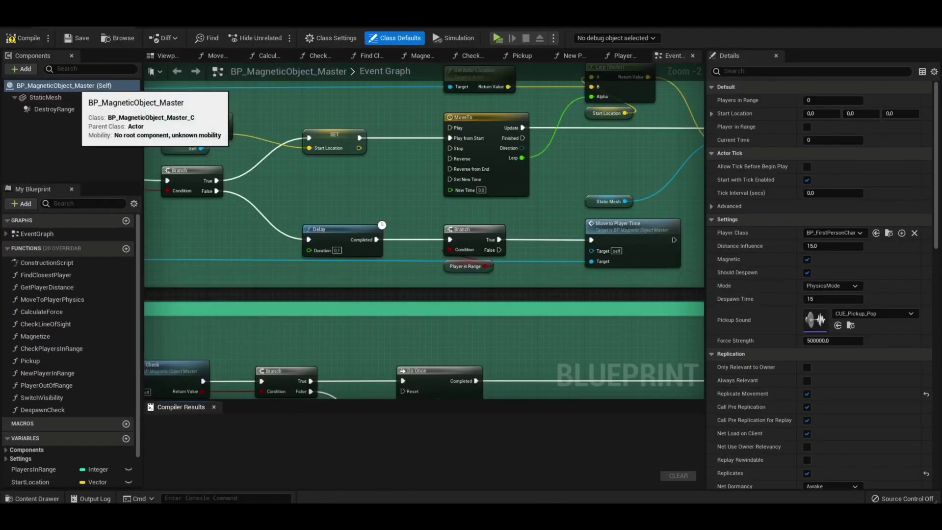
left_click(69, 85)
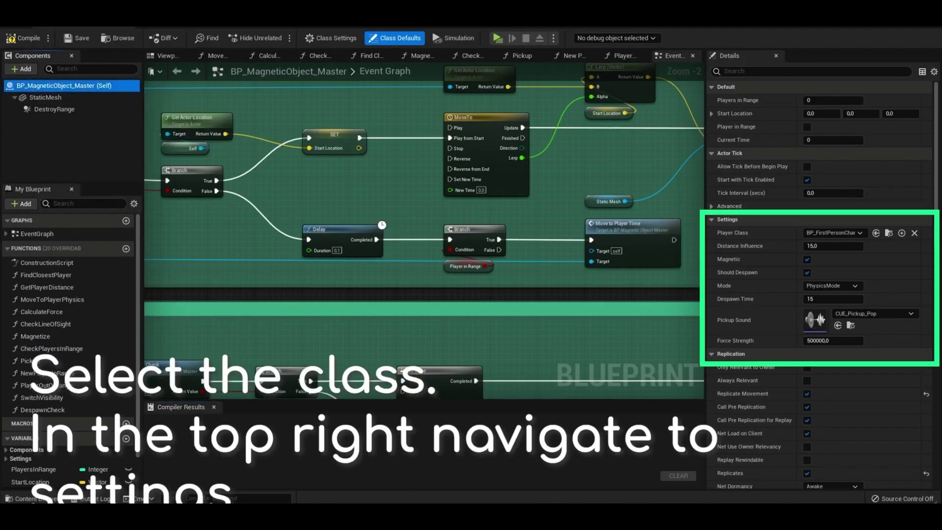
left_click(833, 233)
type("BP_Fir")
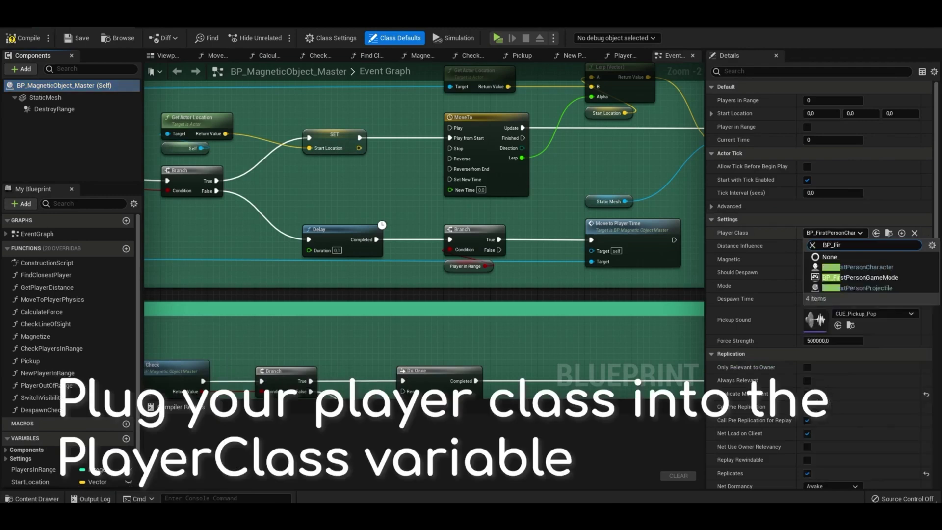
left_click(867, 267)
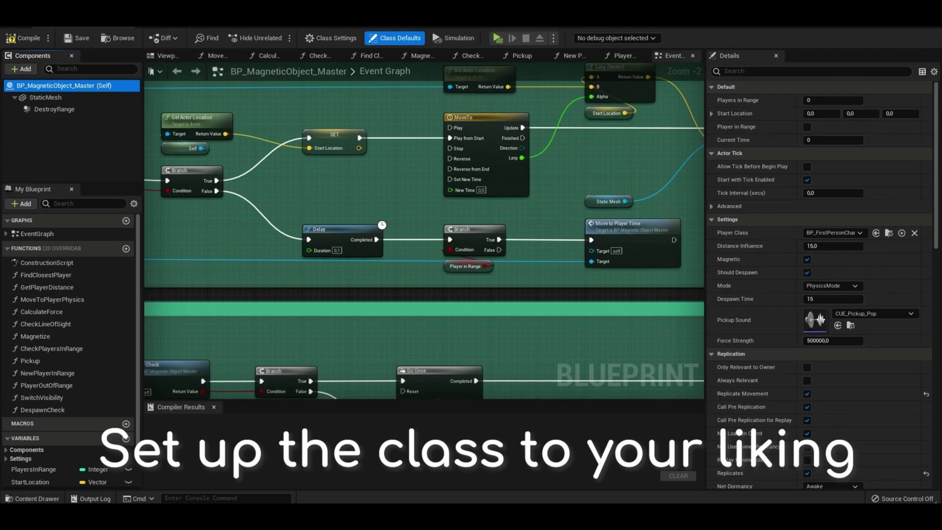
left_click(24, 38)
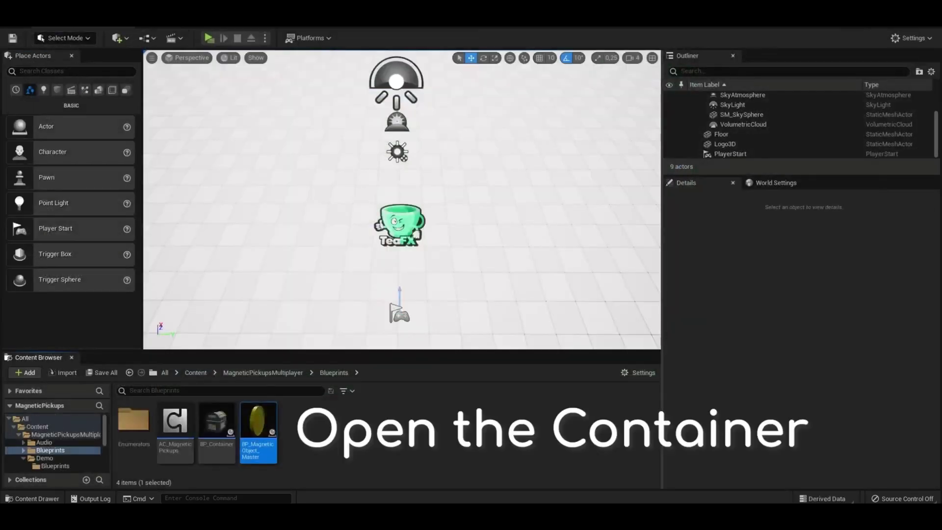
Step: Open the BP_Container blueprint and set its Player Class to BP_FirstPersonCharacter
double_click(217, 426)
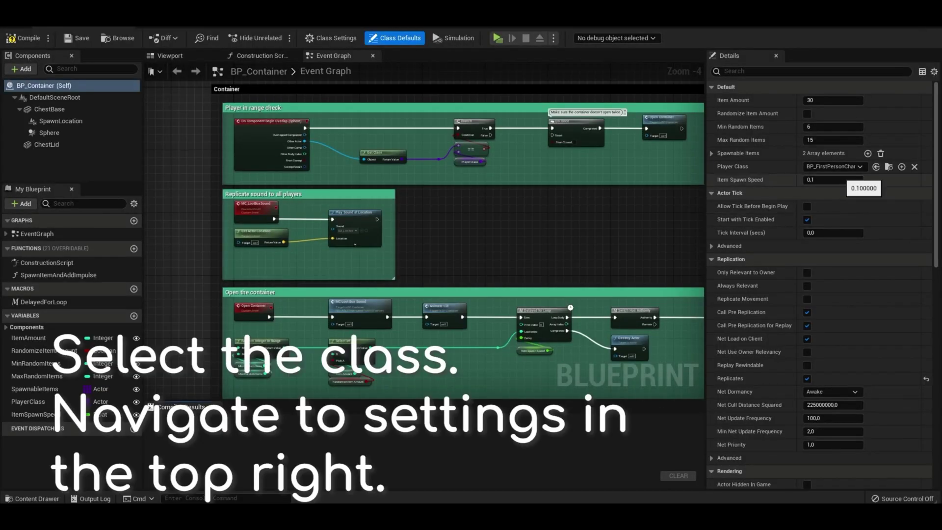
left_click(834, 167)
type("BP_Fi")
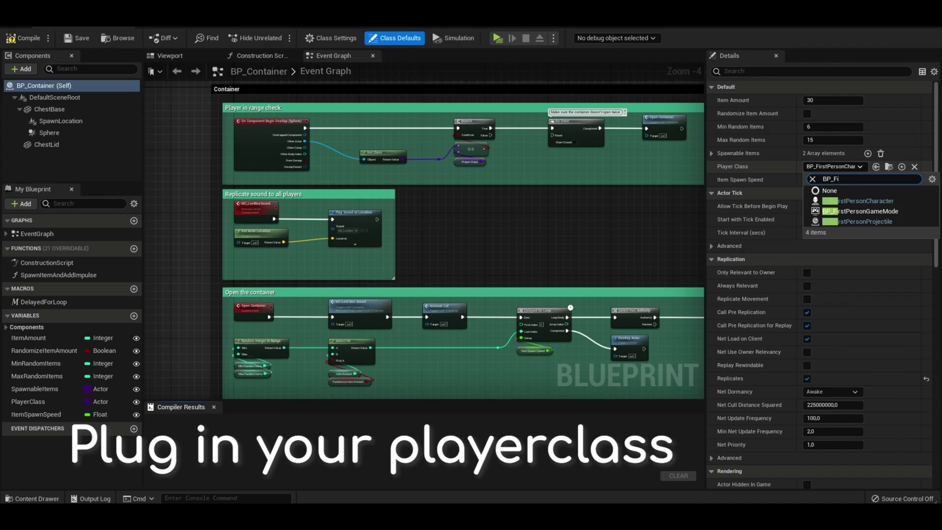
left_click(858, 200)
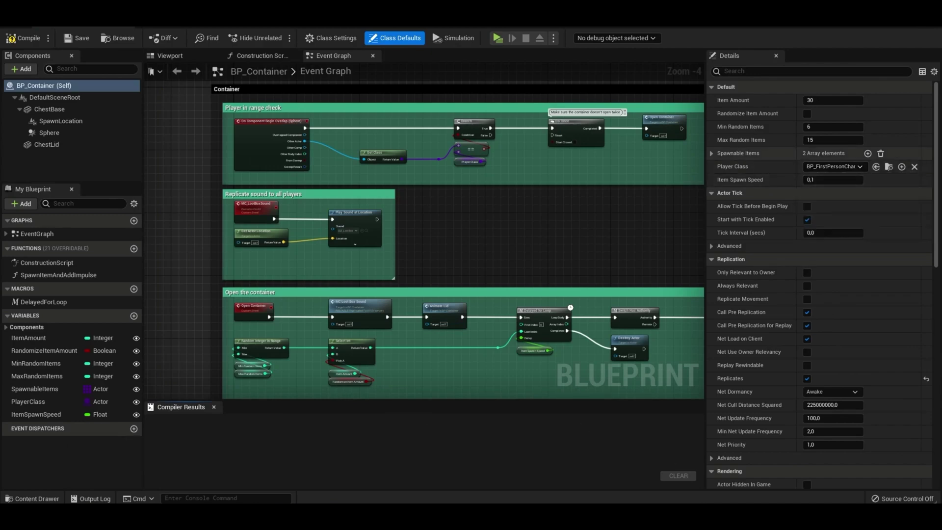
Step: Add an element to the container's Spawnable Items array, assign BP_MagneticObject_Coin to it and compile the blueprint
left_click(711, 153)
left_click(868, 154)
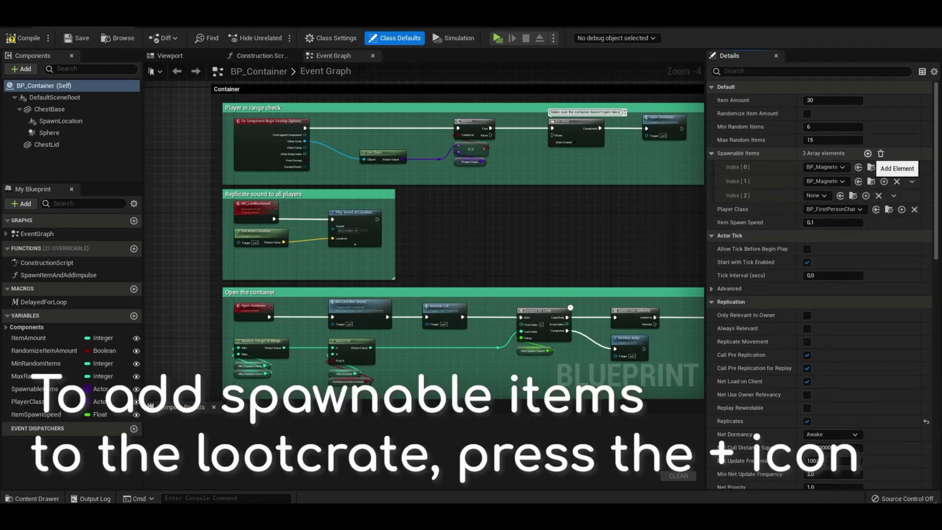
left_click(816, 195)
type("BP_MAgnetic")
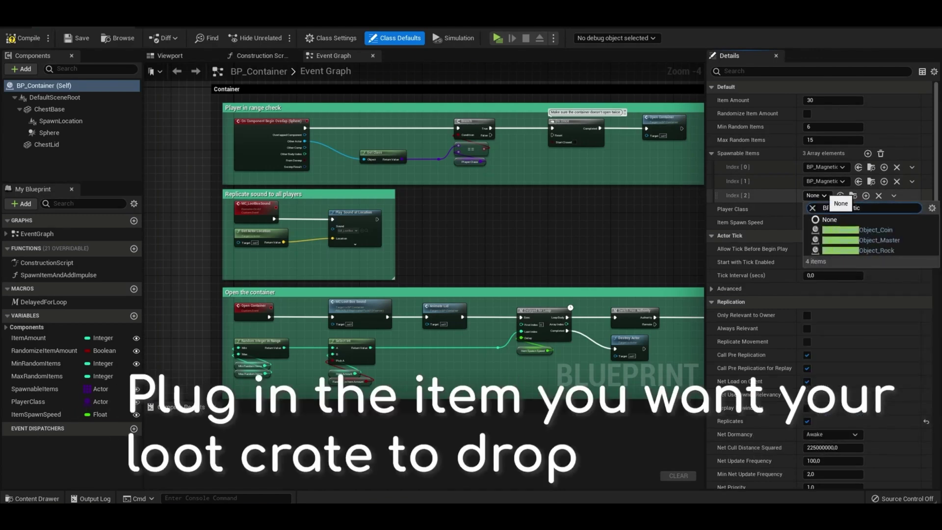
left_click(857, 229)
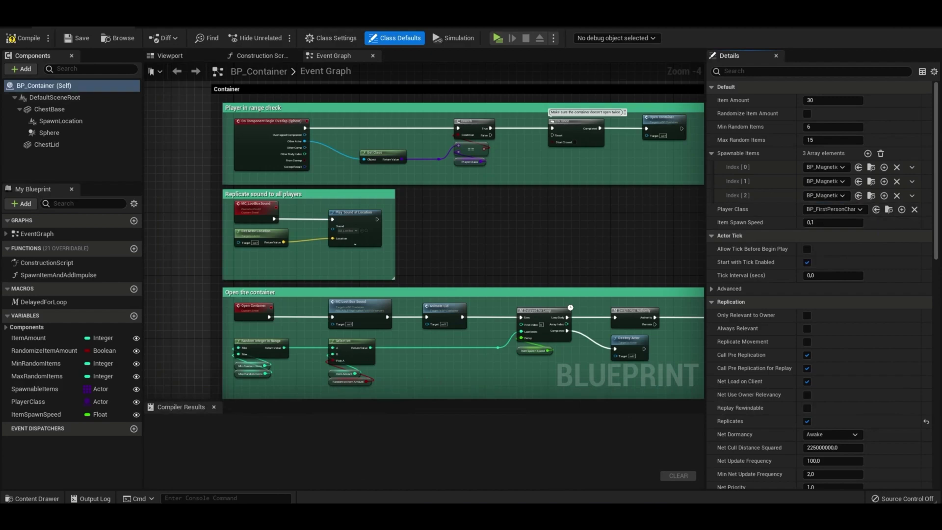
left_click(23, 38)
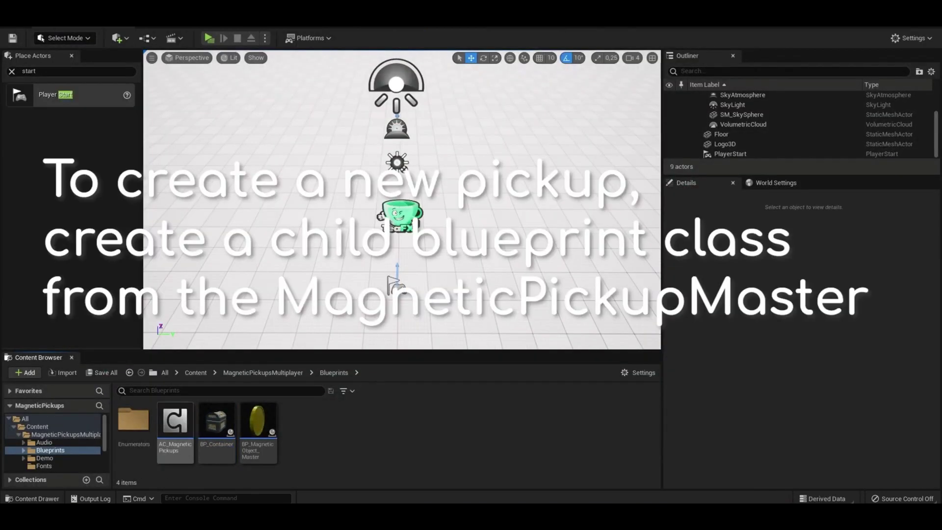
Step: Create a child blueprint class of BP_MagneticObject_Master named BP_MagneticObject_Demo
right_click(263, 427)
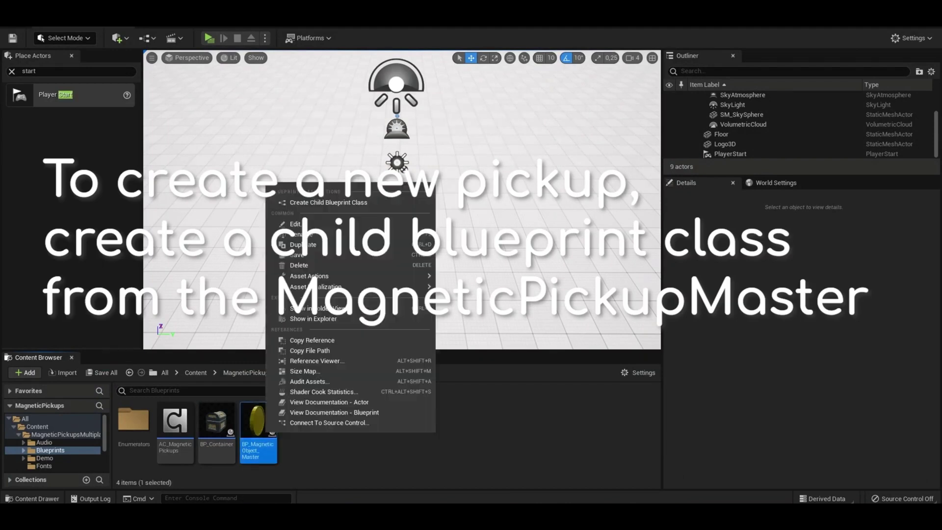
left_click(328, 202)
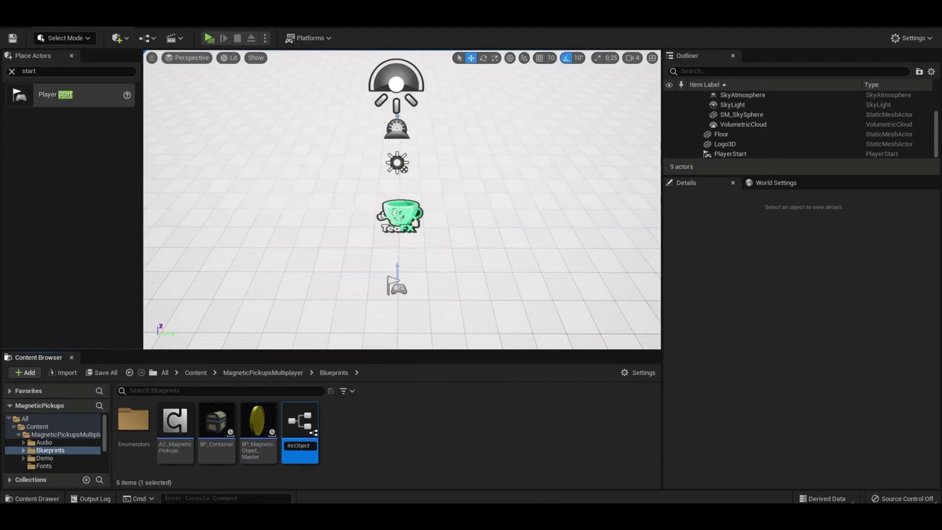
type("BP_MagneticObject_Demo")
key("Return")
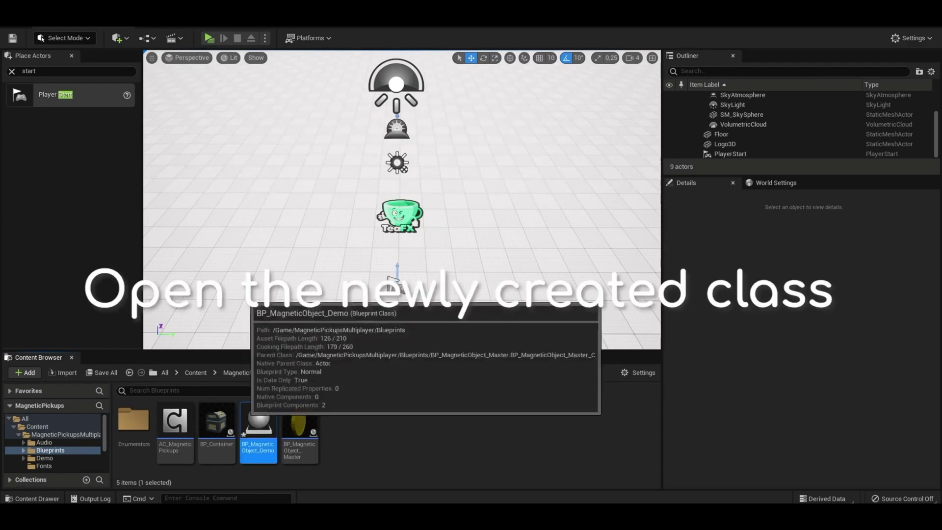
Step: Open BP_MagneticObject_Demo and assign the Coin mesh to its StaticMesh component
double_click(257, 423)
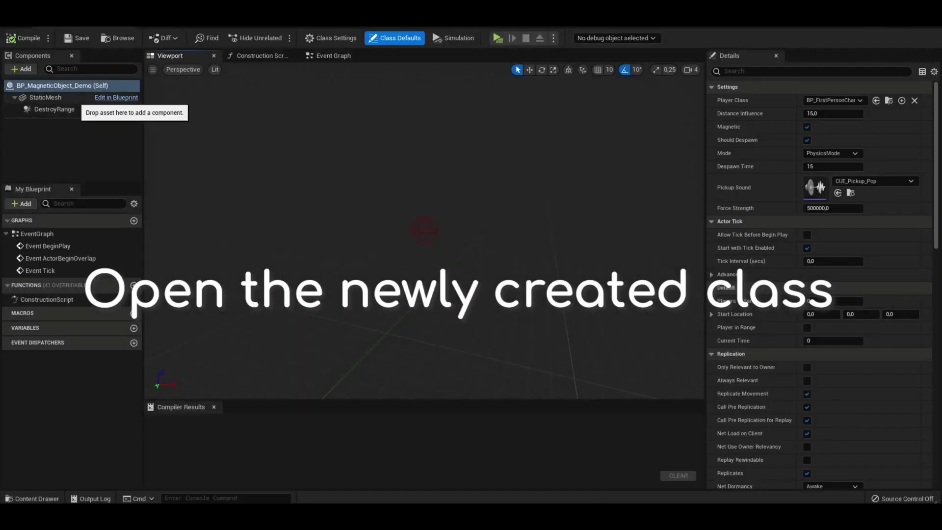
left_click(59, 97)
left_click(868, 234)
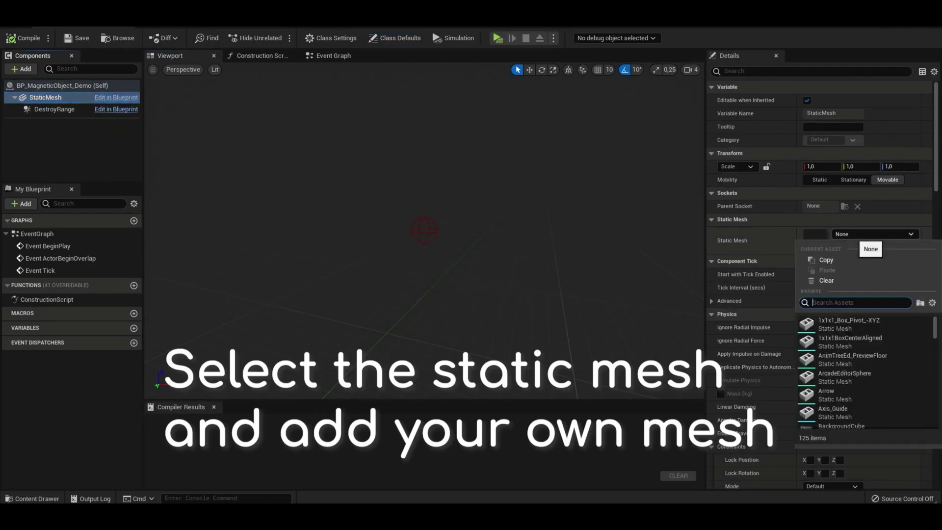
type("coin")
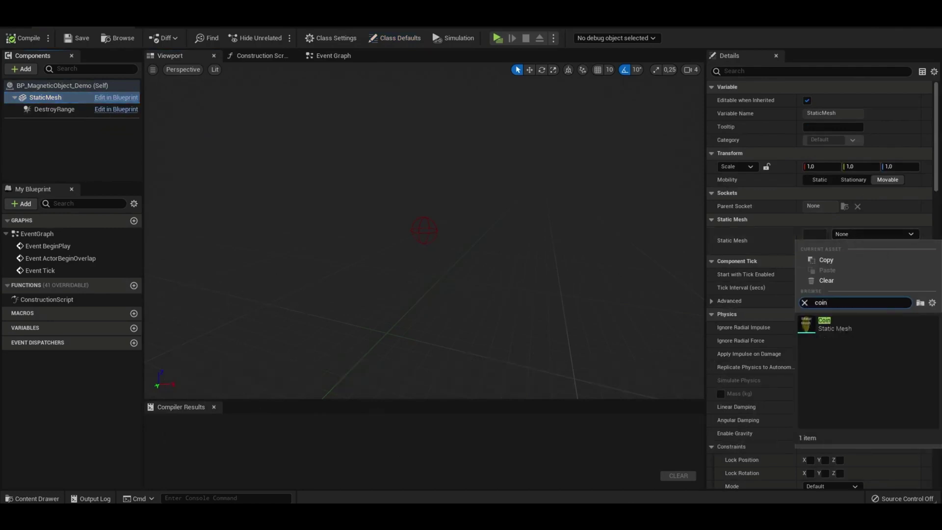
left_click(836, 323)
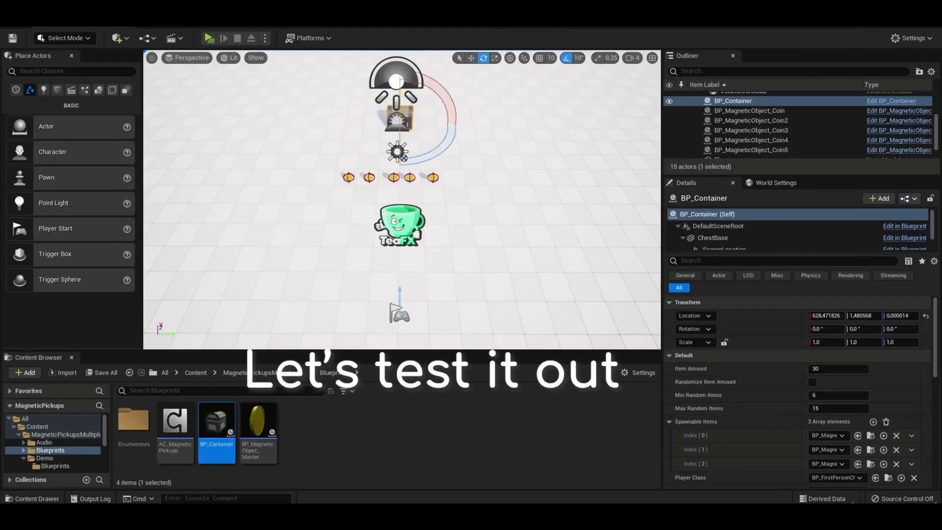
Step: Play-test the level by walking through the row of coins and up to the loot container
left_click(209, 38)
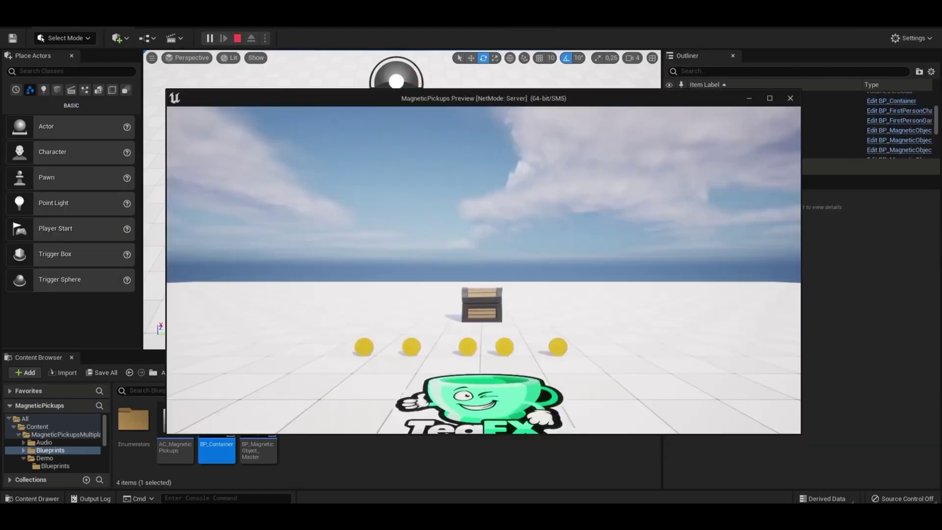
key("w")
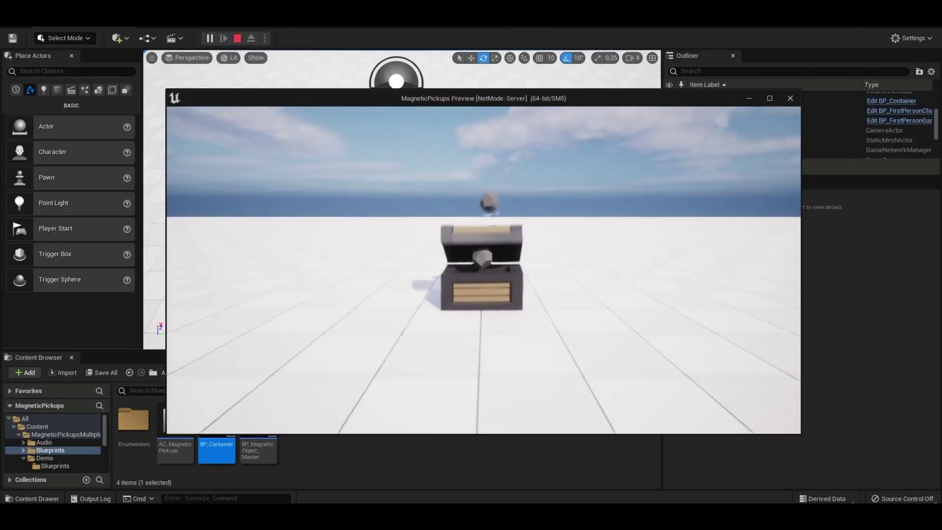
key("w")
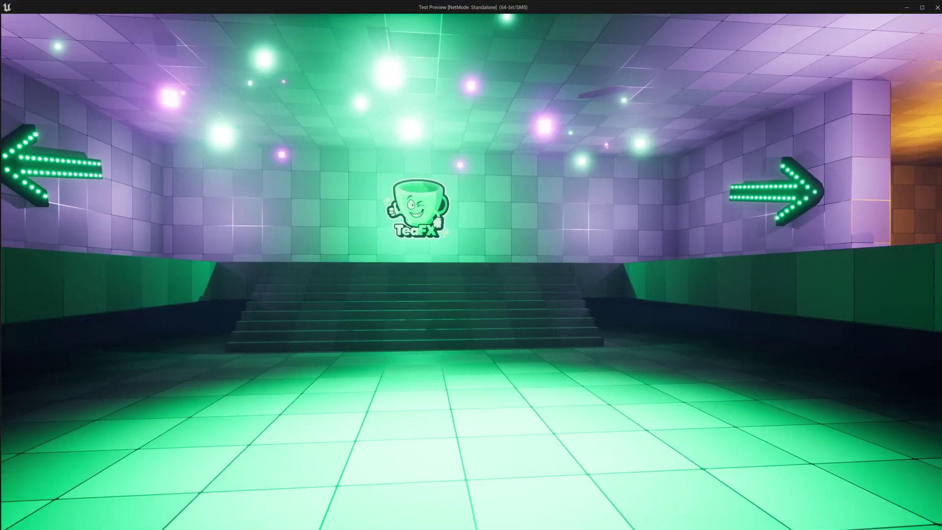
Step: In the demo level preview, walk up the stairs and into the 2 Modes room to its button pedestal
key("w")
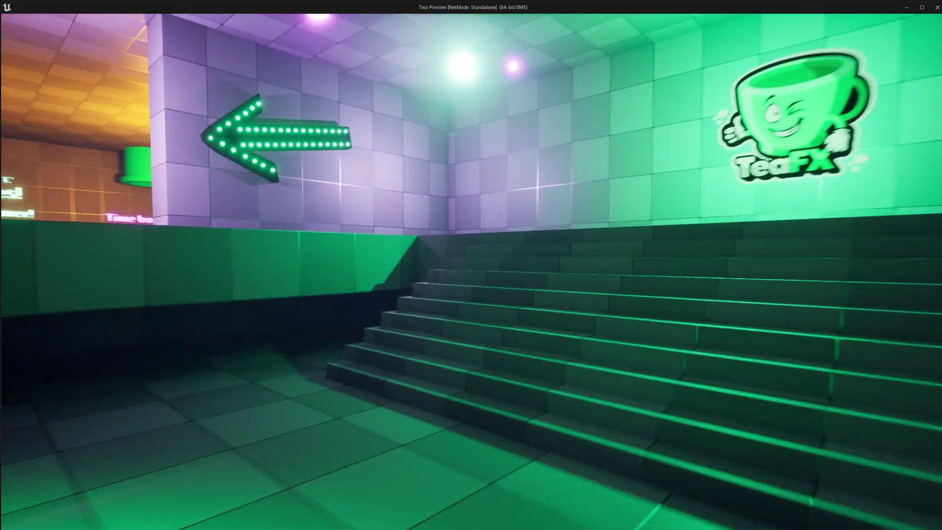
key("w")
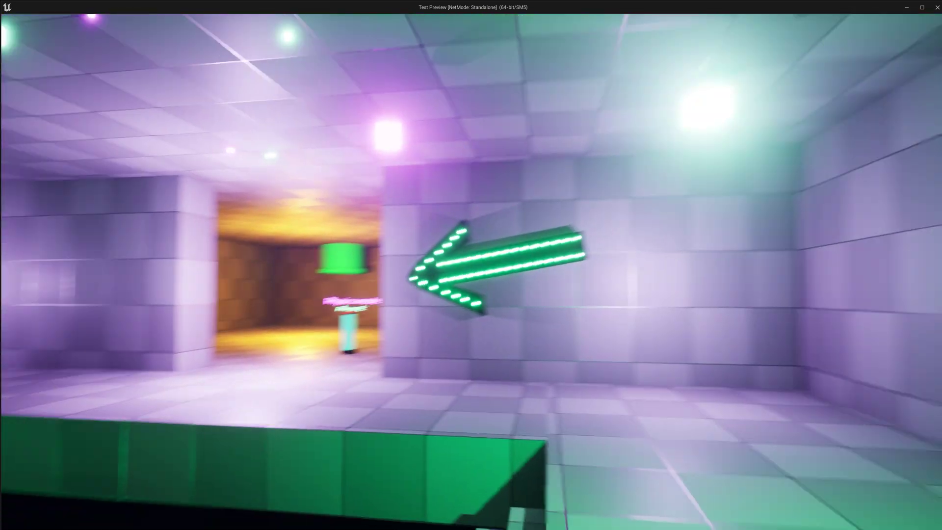
key("w")
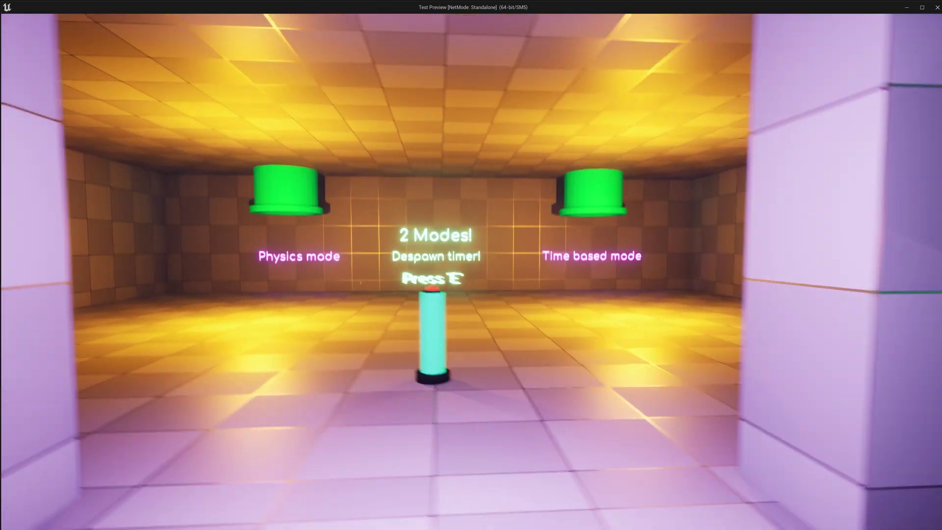
key("s")
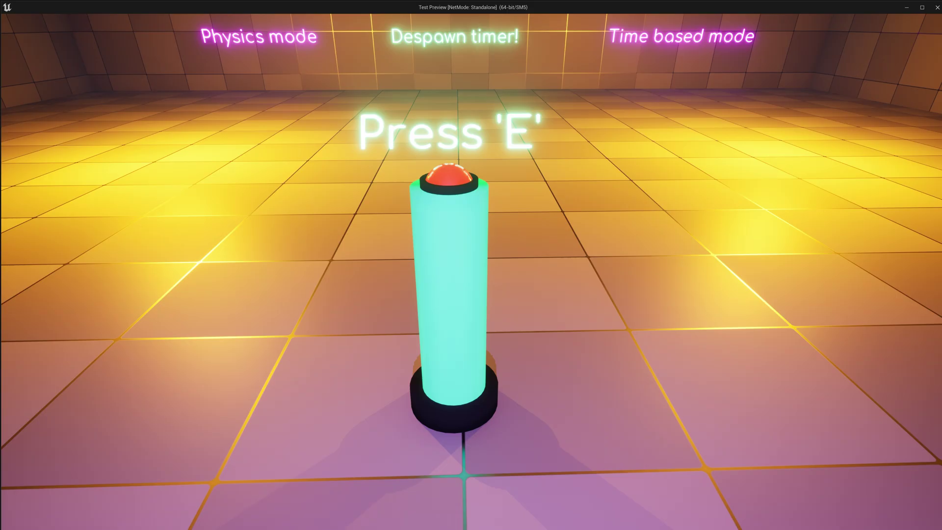
Step: Test the Physics mode pickups by approaching the coins dropped beneath the green pipe
key("w")
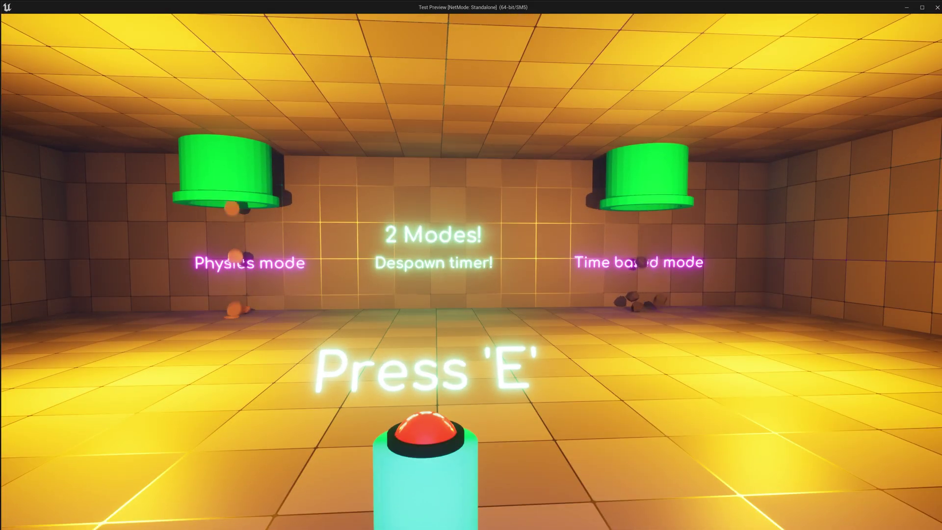
key("a")
key("w")
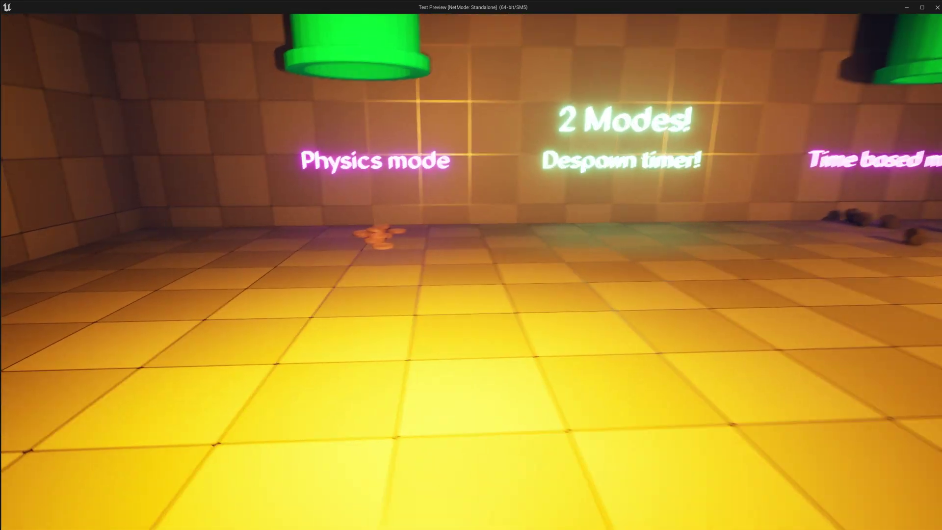
key("w")
key("s")
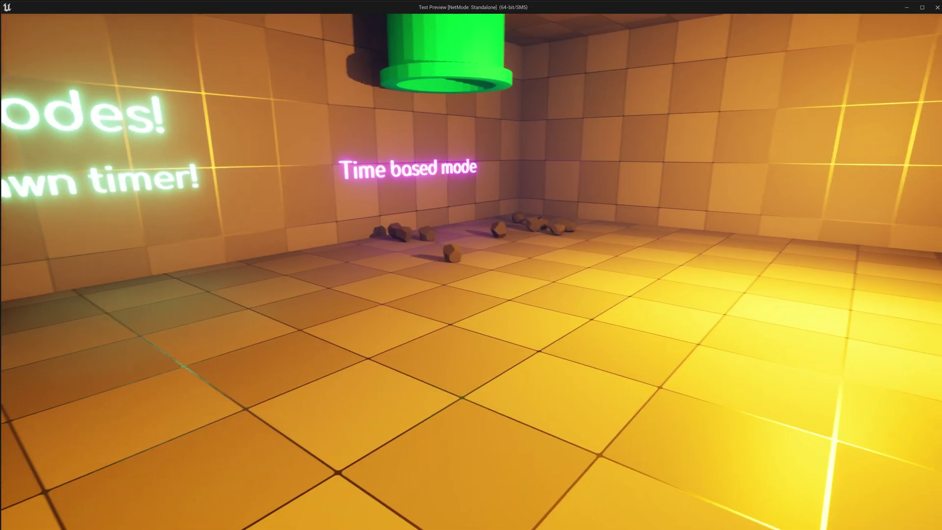
Step: Test the Time based mode pickups by walking up to the dropped rocks and backing away
key("w")
key("a")
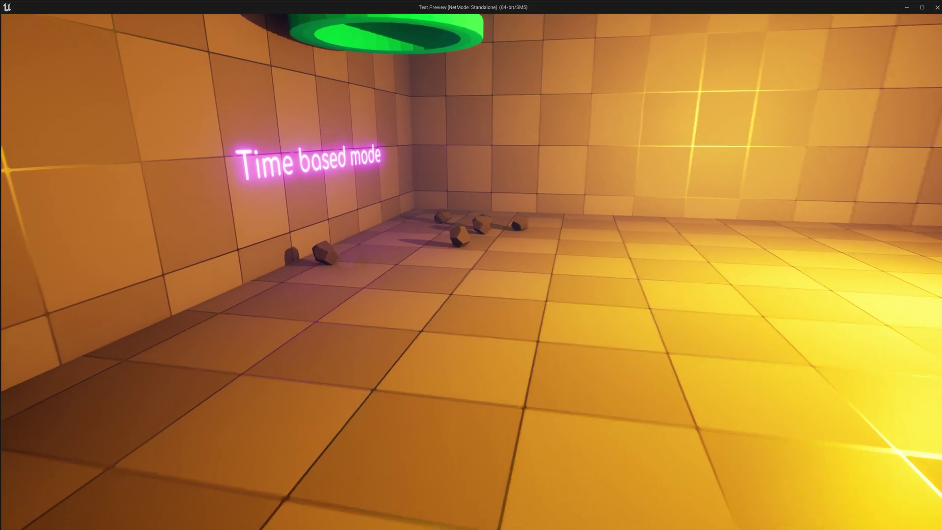
key("w")
key("w")
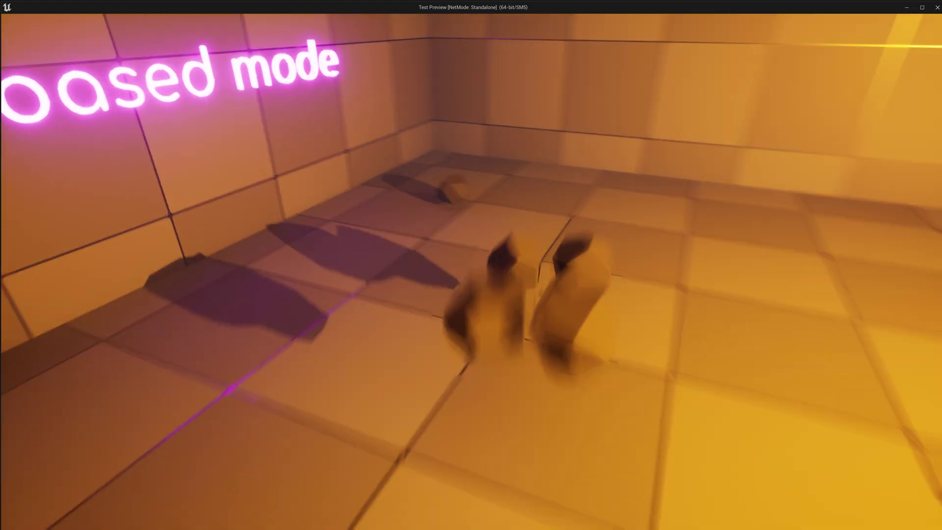
key("s")
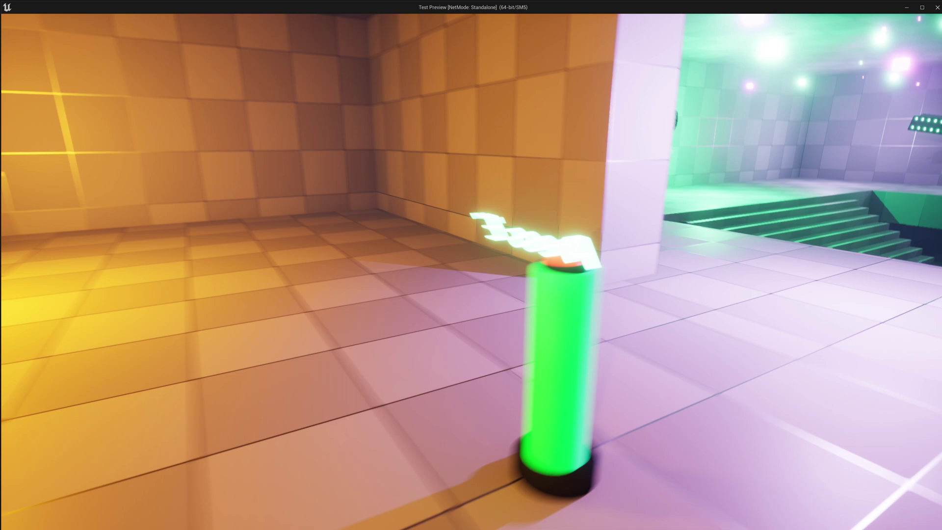
Step: Return to the button pedestal in the 2 Modes room, drop more items and collect the Physics mode coins
key("d")
key("s")
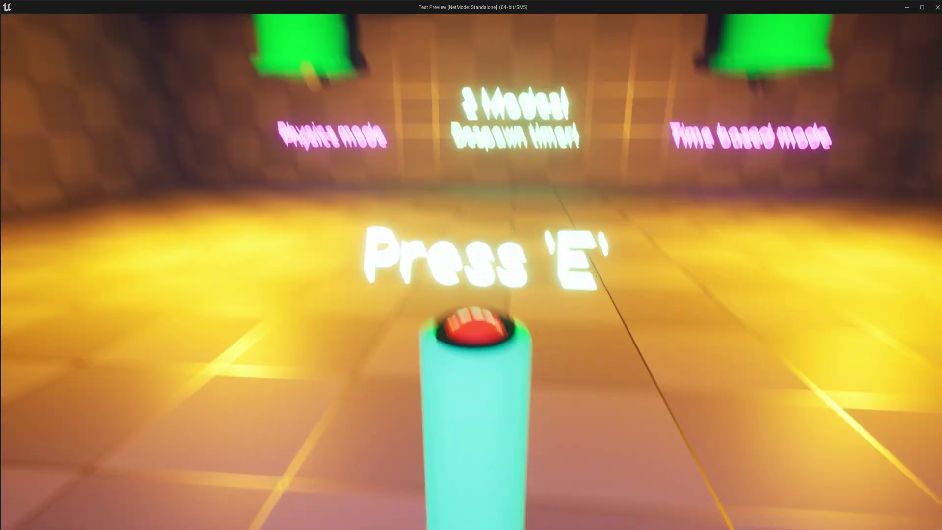
key("w")
key("w")
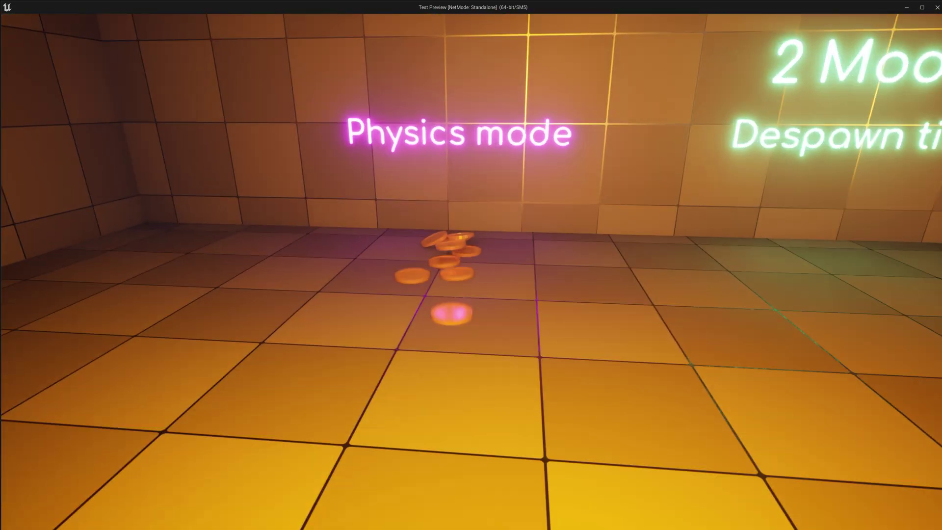
key("s")
key("w")
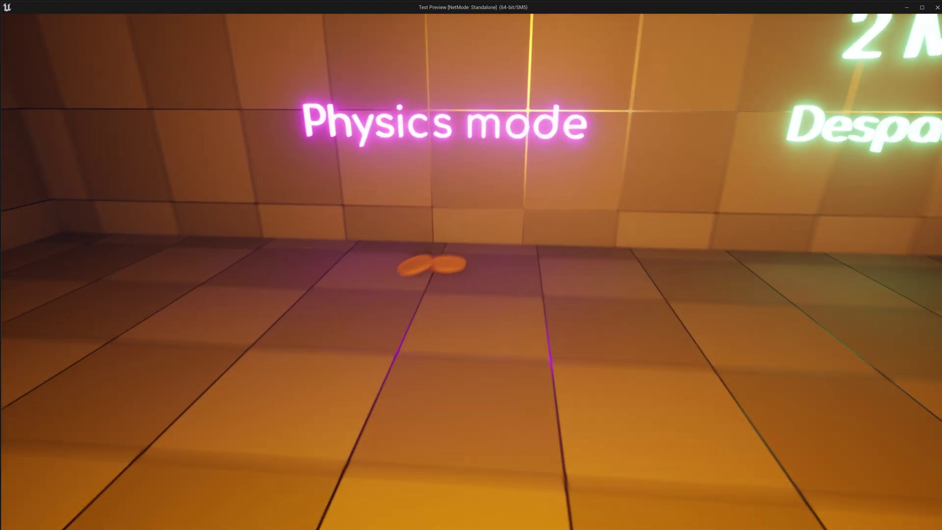
Step: Cross to the Time based mode area and collect the second batch of rocks
key("s")
key("s")
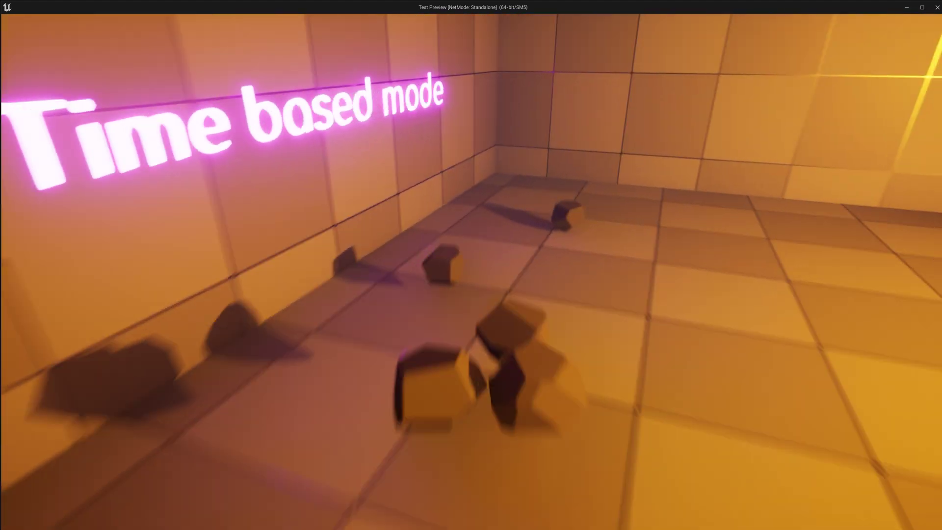
key("s")
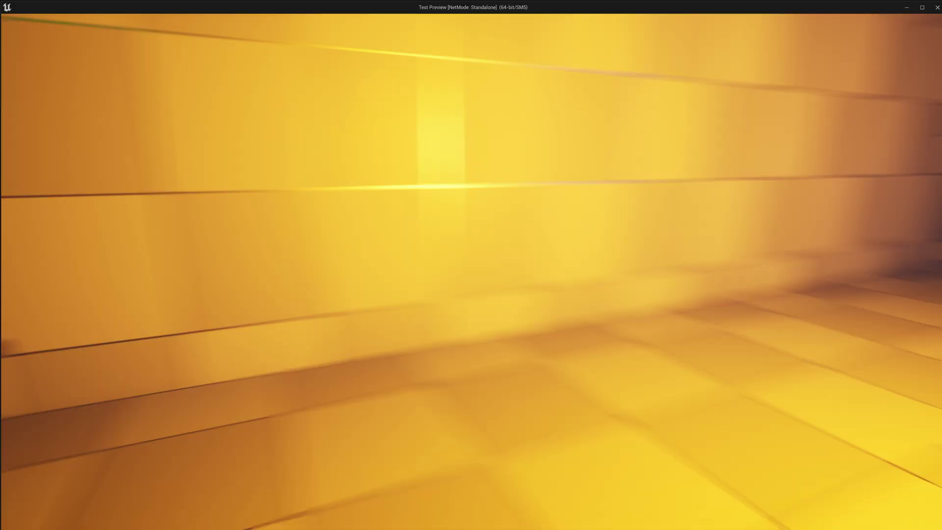
Step: Leave the 2 Modes room and cross the main hall to the button pedestal in the Fully customizable room
key("w")
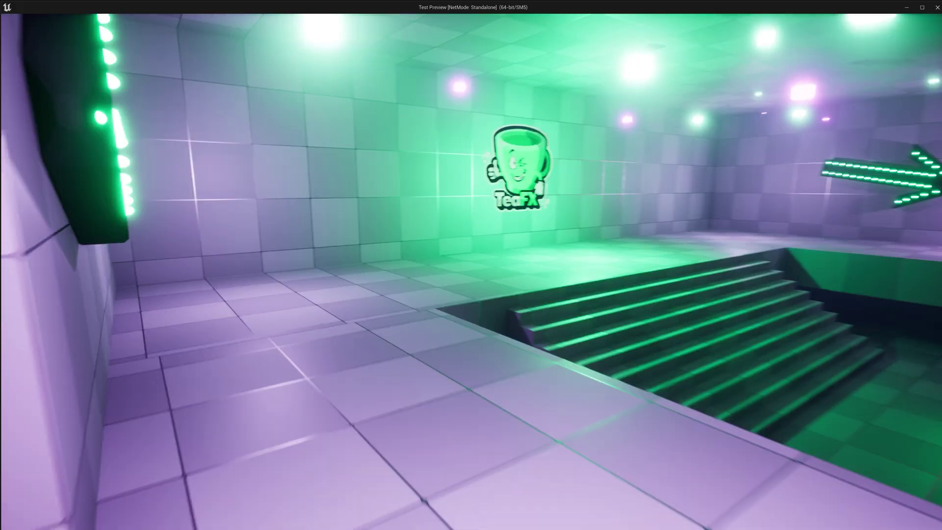
key("w")
key("w")
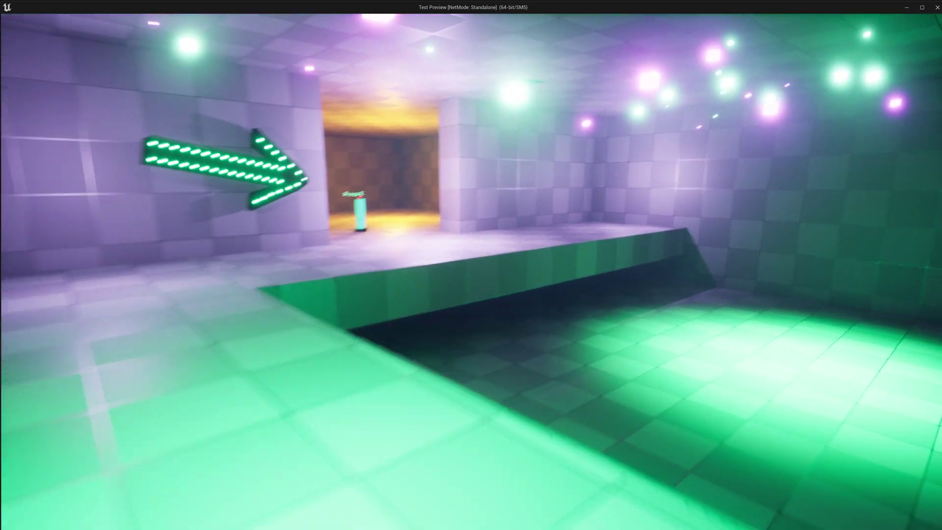
key("w")
key("w")
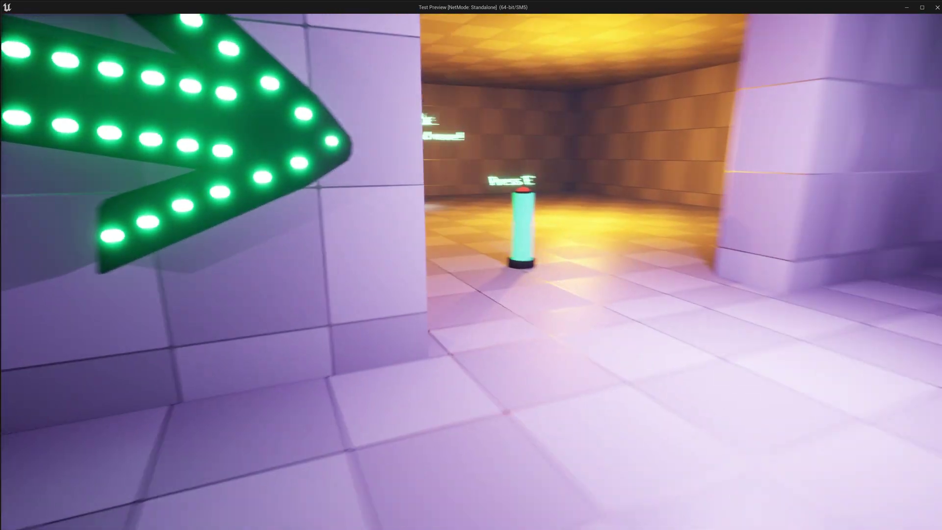
key("s")
key("w")
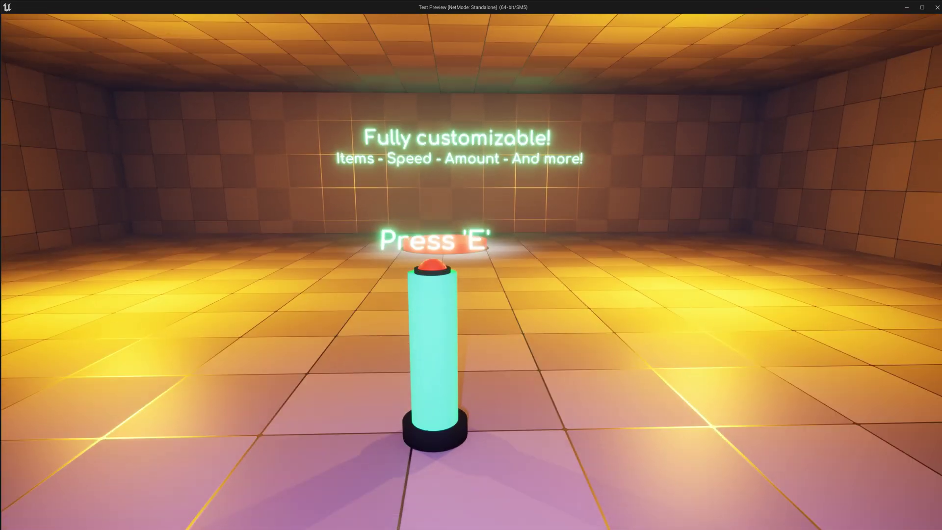
Step: Spawn a chest on the red platform and approach it to test its item release, backing away from the ejected items
key("w")
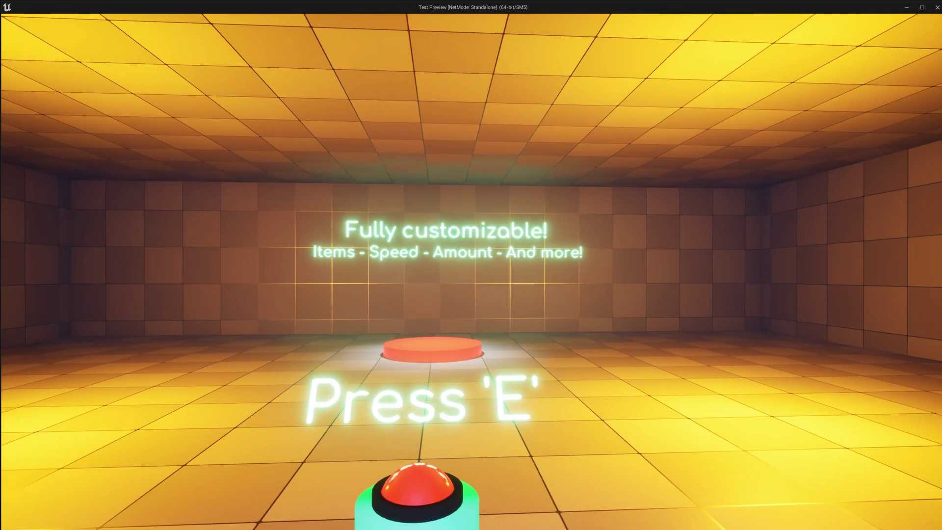
key("w")
key("s")
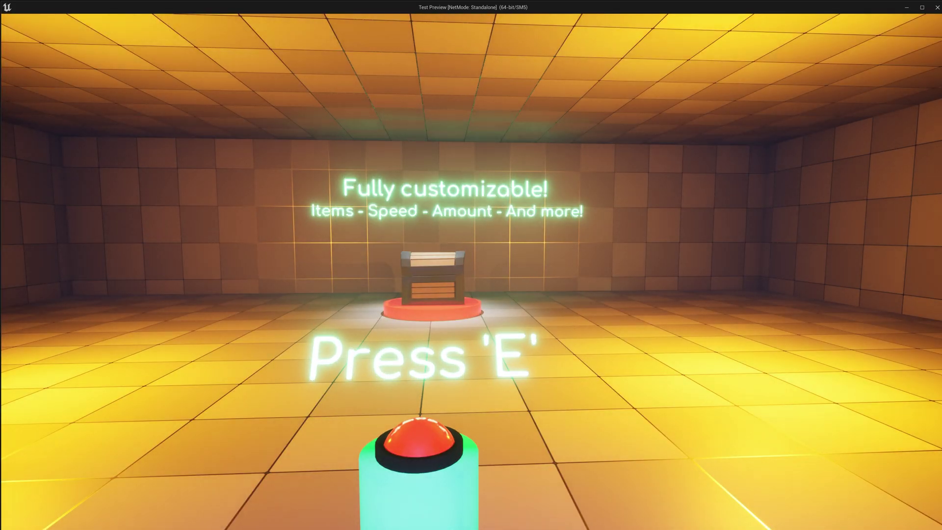
key("w")
key("s")
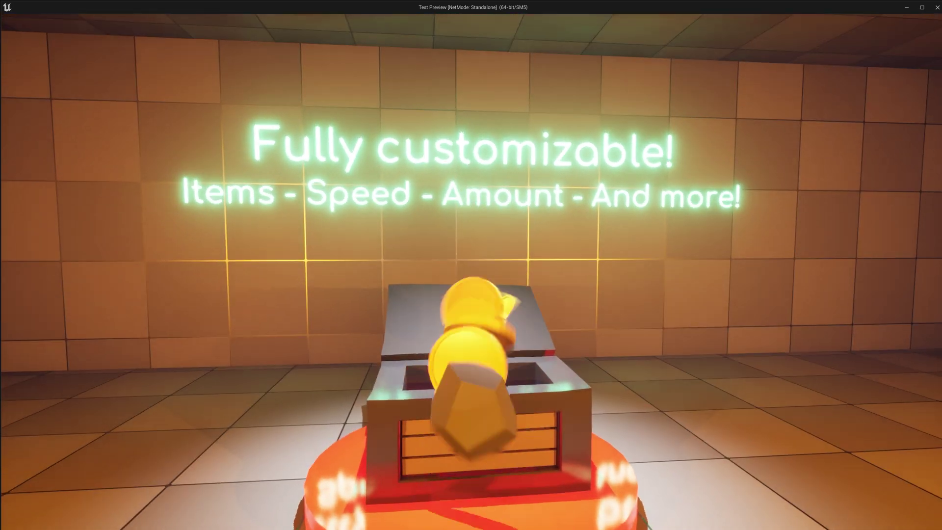
key("s")
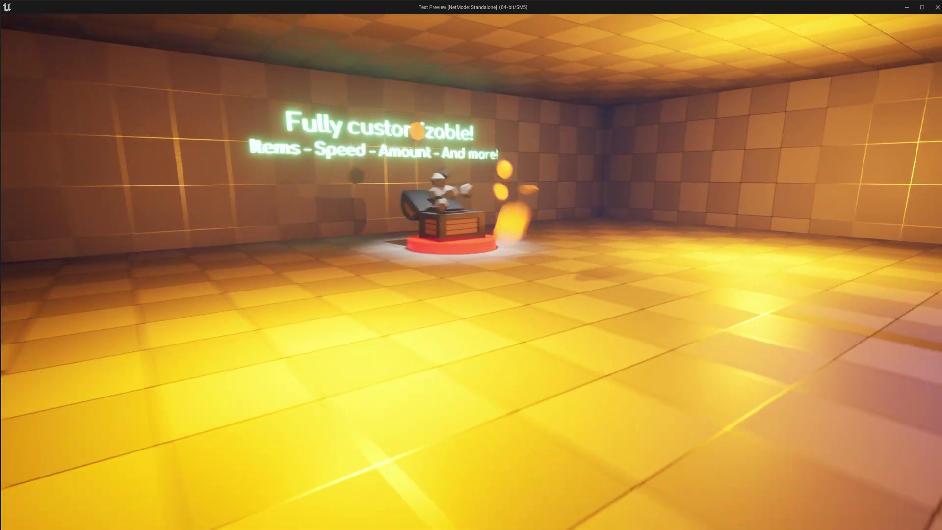
Step: Collect the coins and rocks scattered around the red platform
key("w")
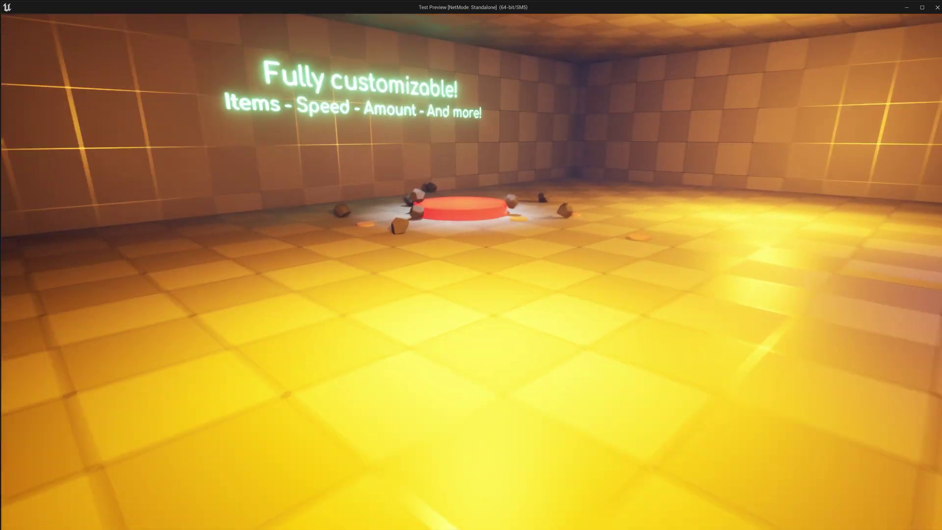
key("a")
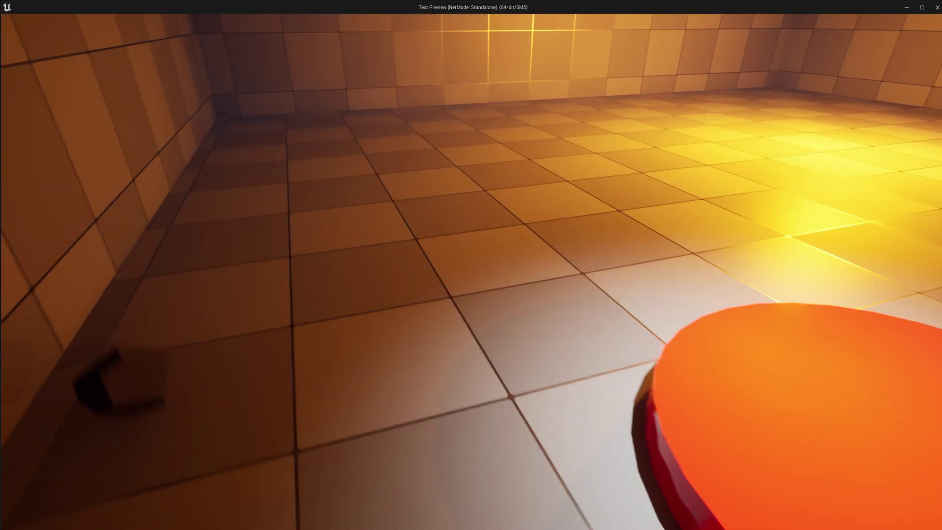
key("d")
key("s")
Step: Return to the button pedestal in the Fully customizable room and spawn another chest on the platform
key("w")
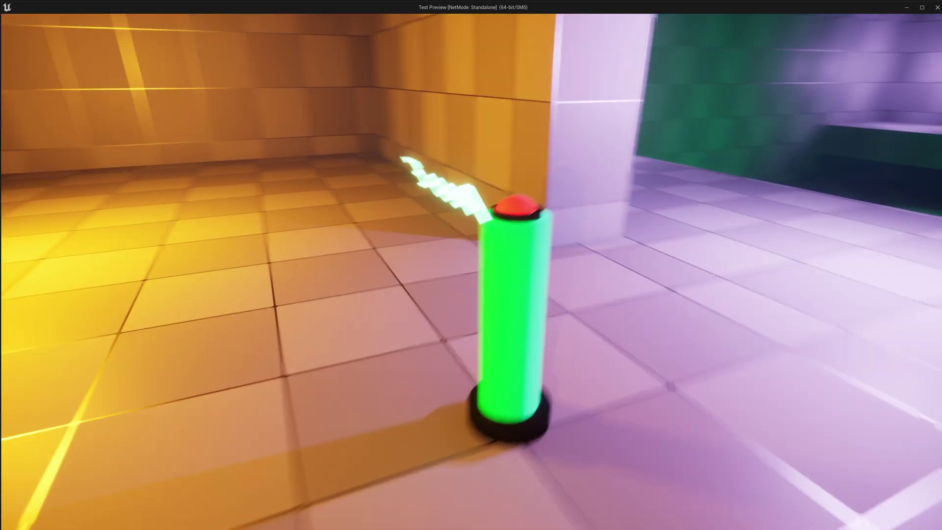
key("d")
key("s")
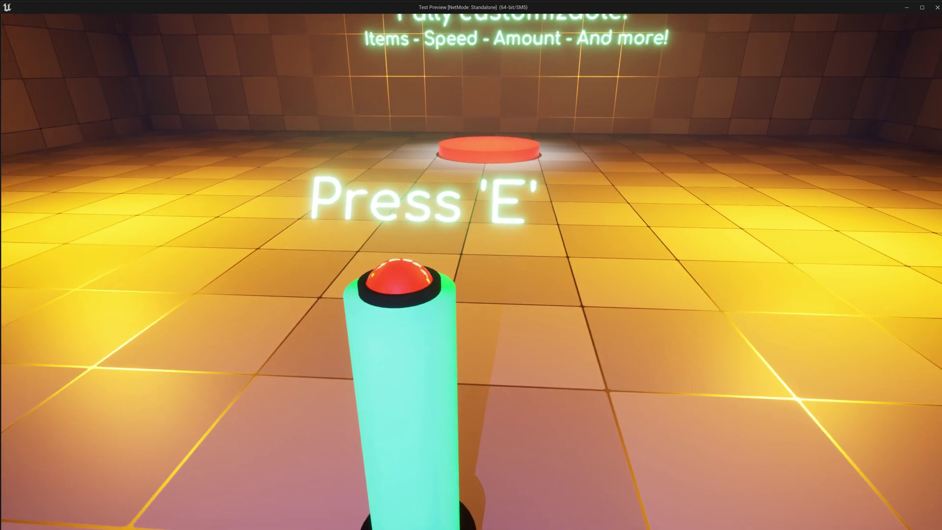
key("e")
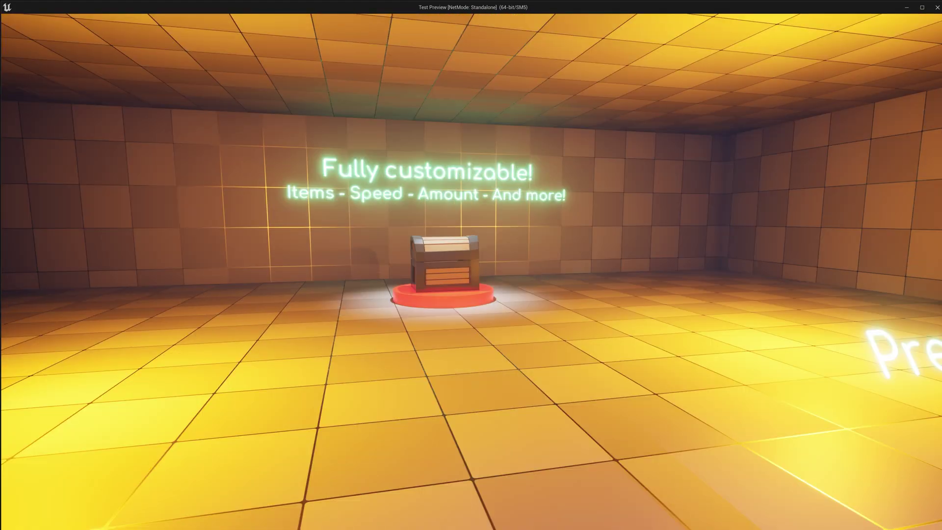
Step: Release and collect the items from the chest on the red platform, and end the play preview
key("w")
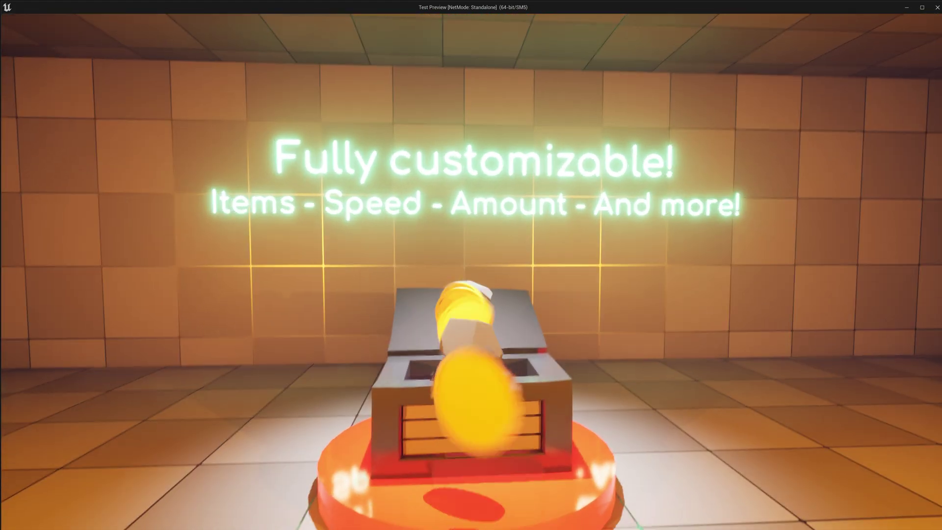
key("s")
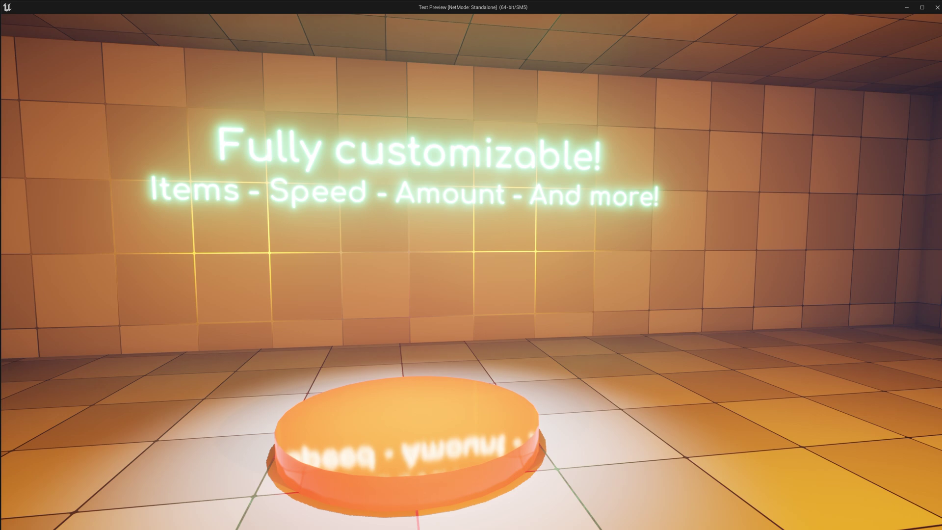
key("w")
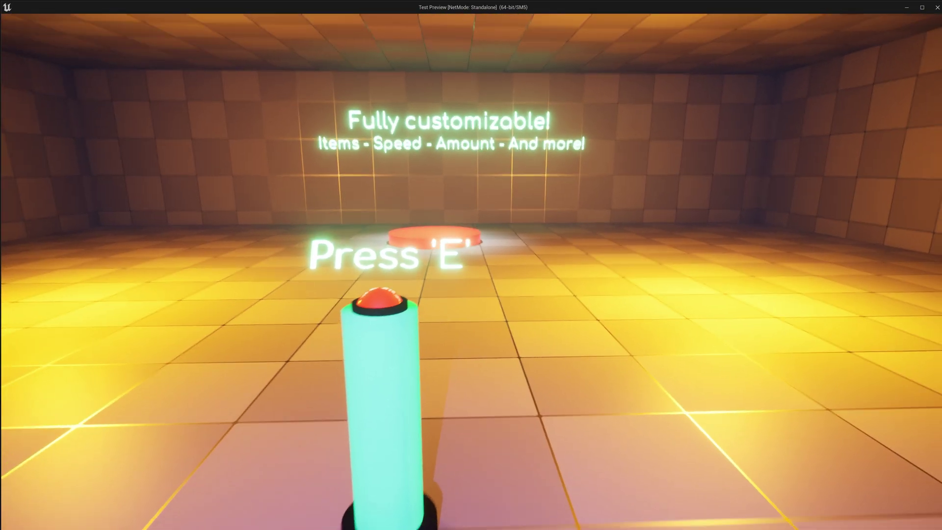
key("Escape")
key("F11")
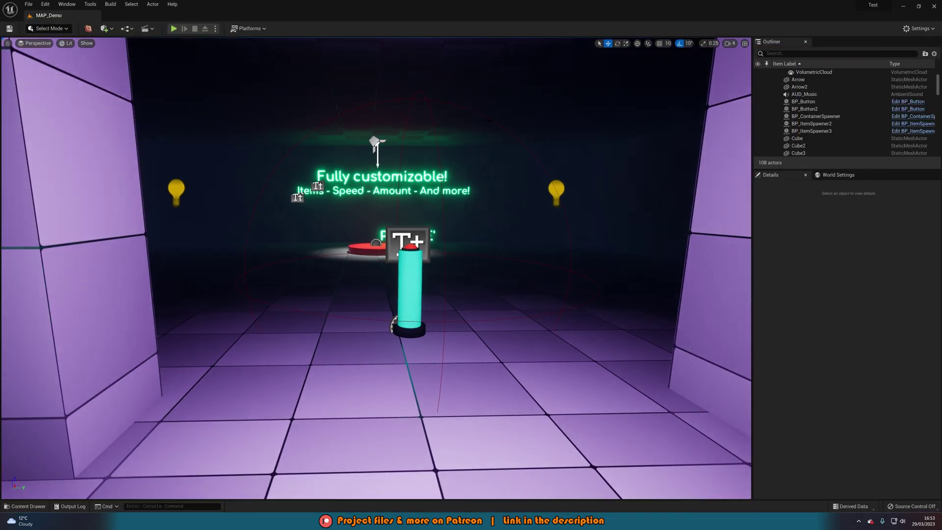
Step: Open the BP_MagneticObject_Coin blueprint and set its Distance Influence to 5.0
key("ctrl+space")
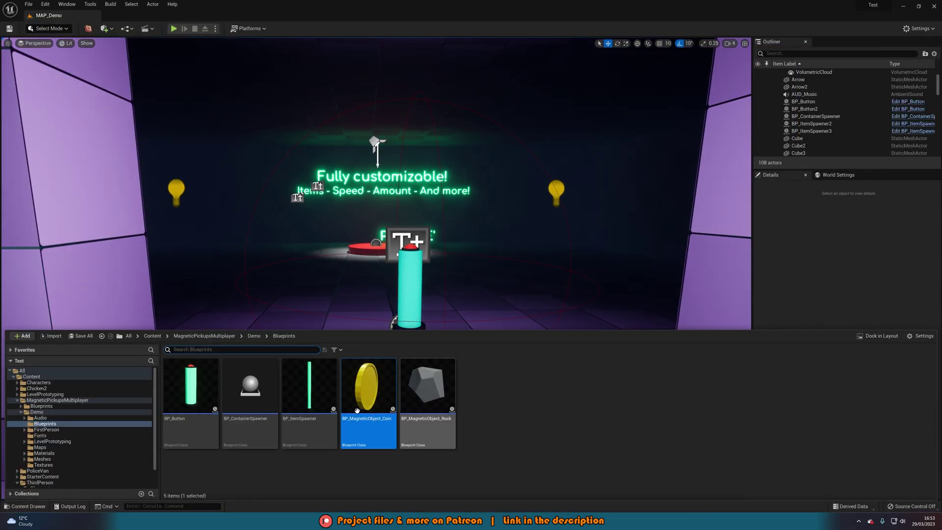
double_click(381, 392)
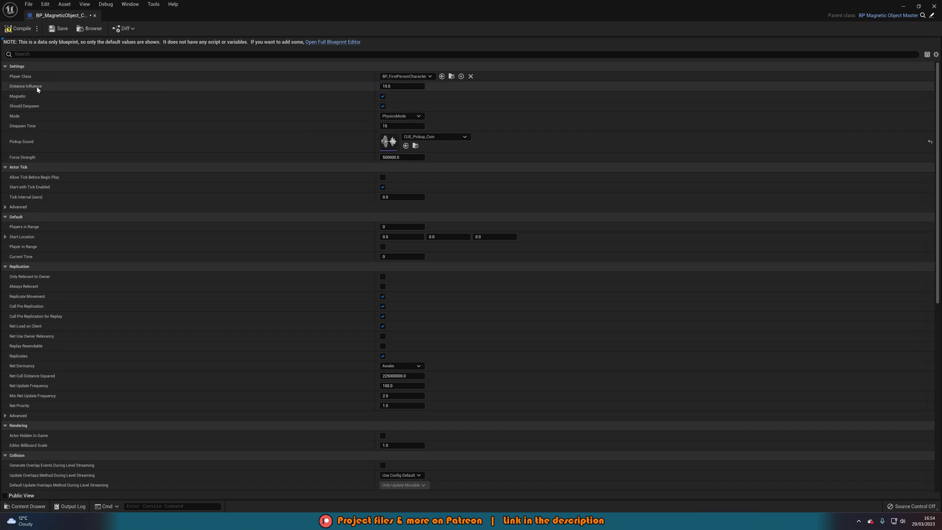
mouse_move(37, 87)
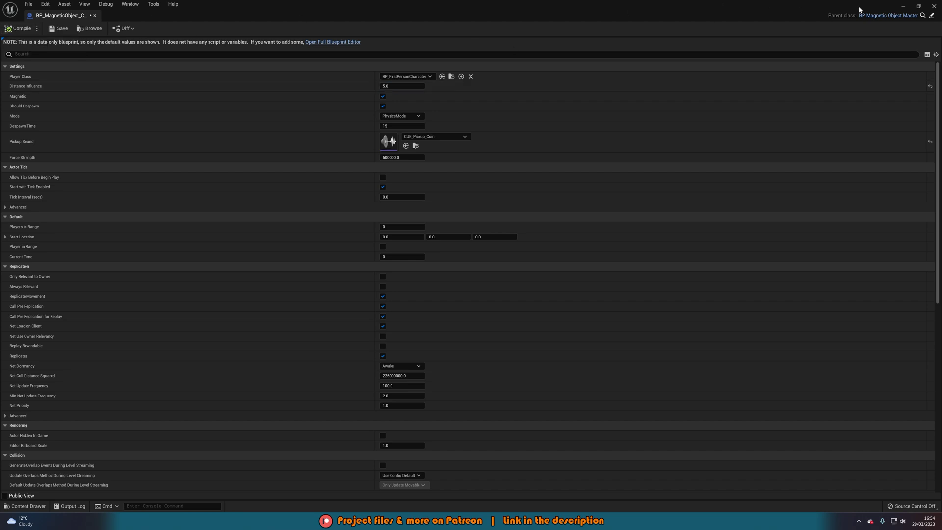
Step: Run a play preview and walk up to the coins below the Physics mode sign to test their magnetic pickup distance
left_click(907, 6)
left_click(173, 29)
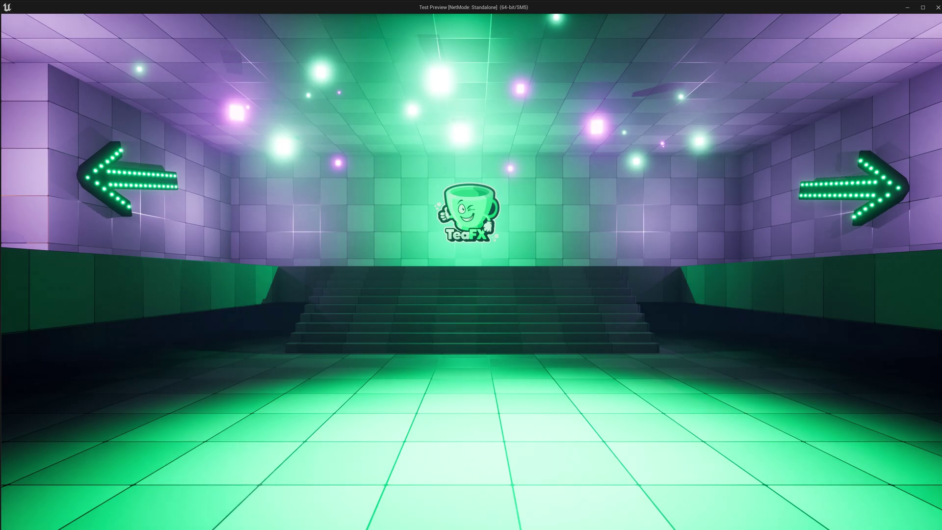
key("w")
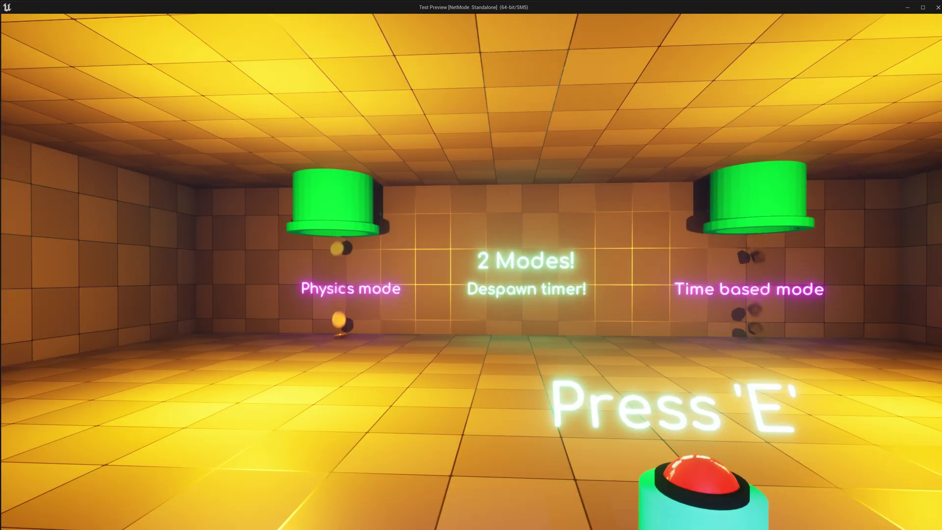
key("w")
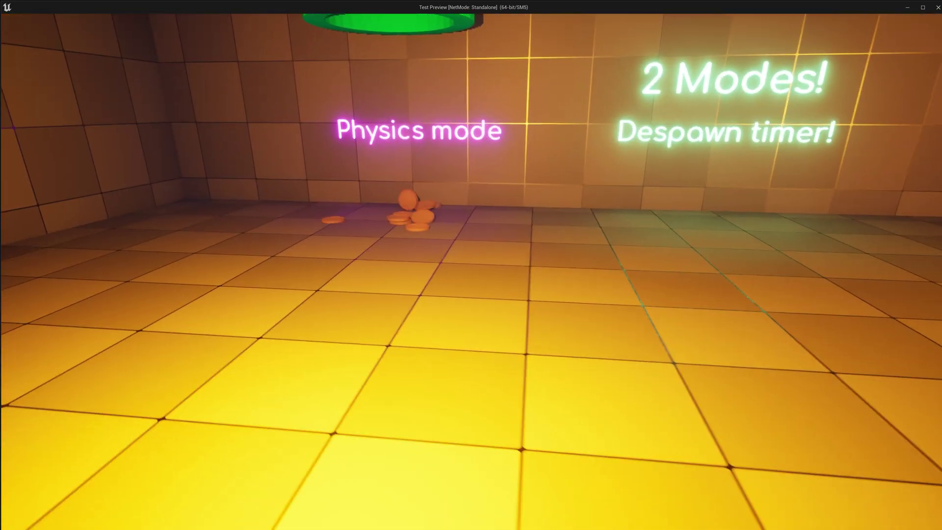
key("w")
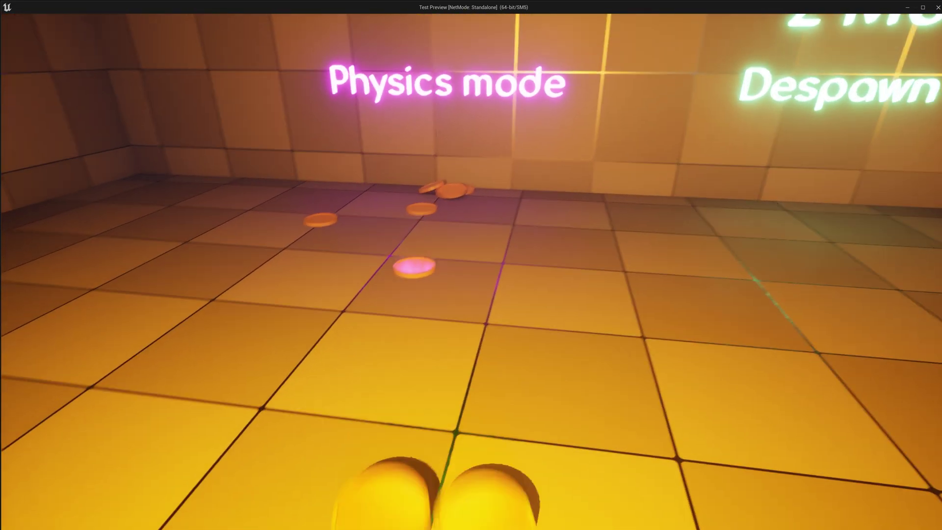
key("w")
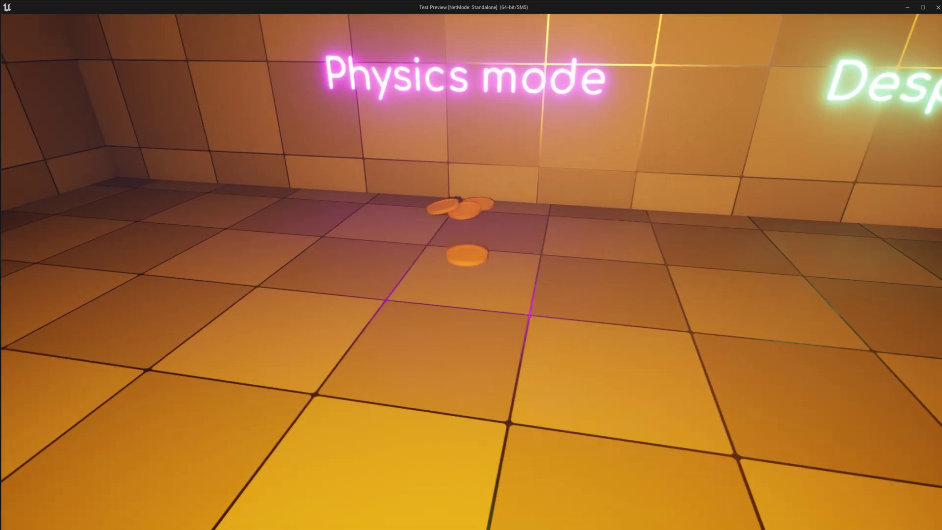
key("s")
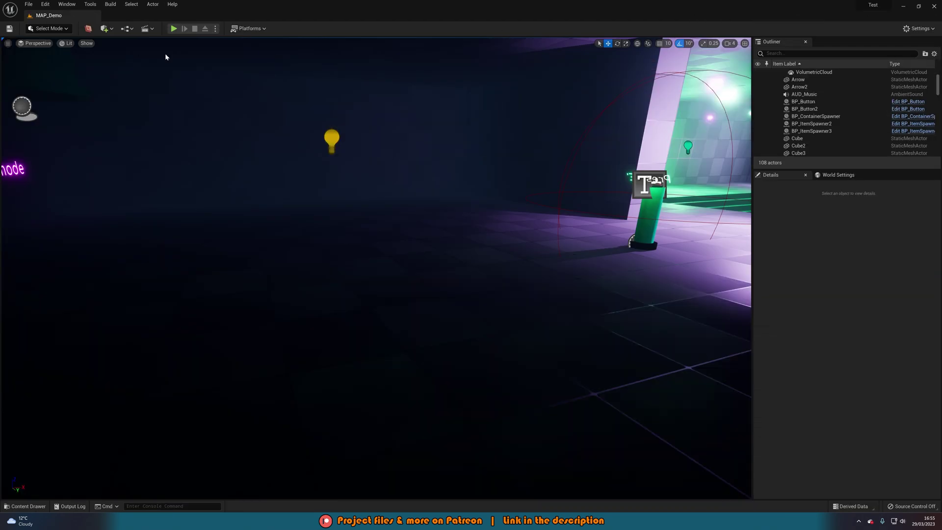
Step: Run another play preview, go to the 2 Modes room and trigger the button to test the coins again
left_click(182, 28)
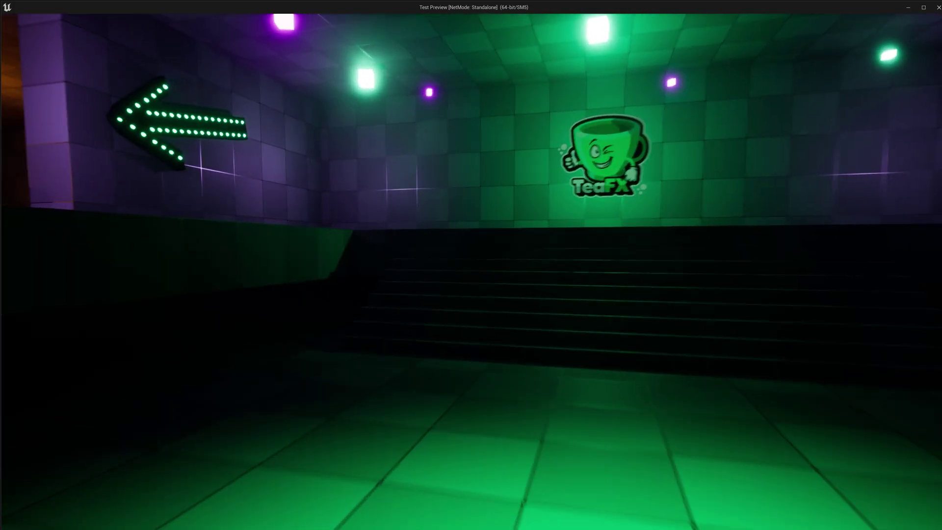
key("w")
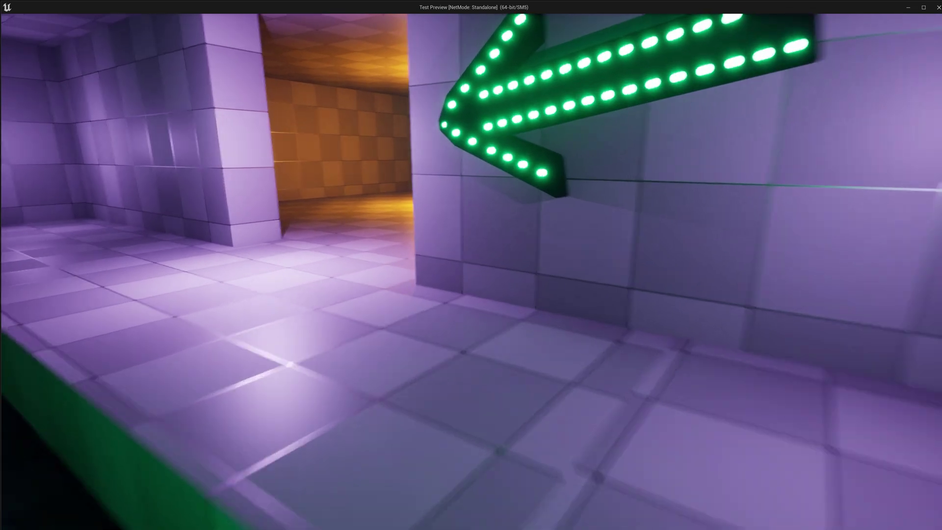
key("w")
key("e")
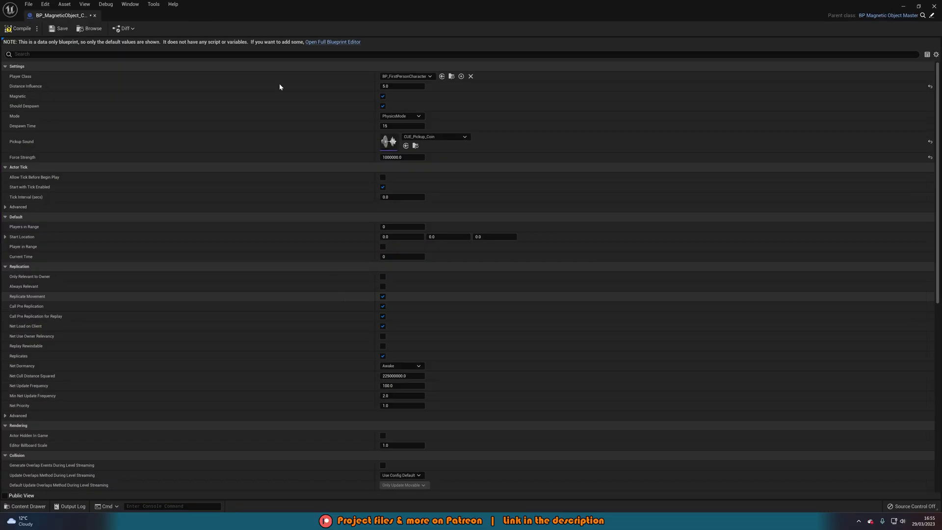
Step: Review the remaining settings of the coin blueprint and the demo Blueprints folder, and close the blueprint
scroll(141, 128, "down", 4)
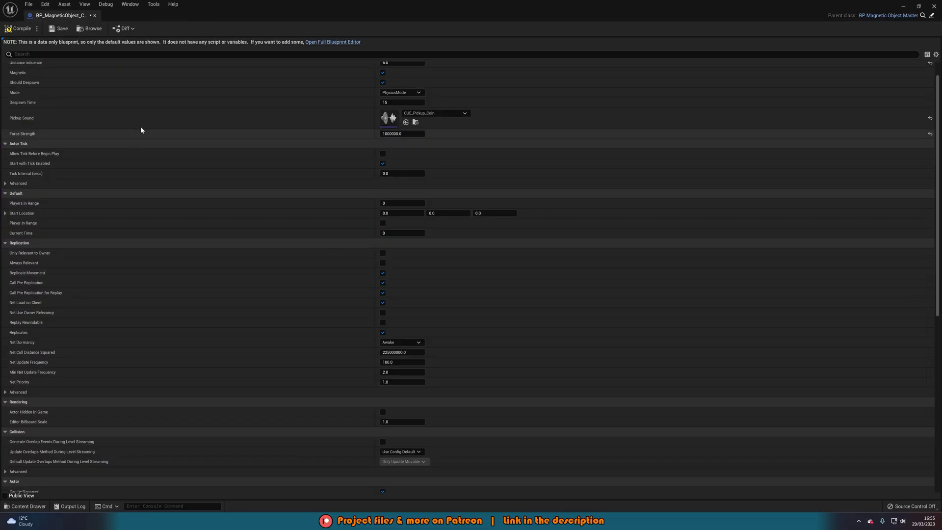
key("ctrl+space")
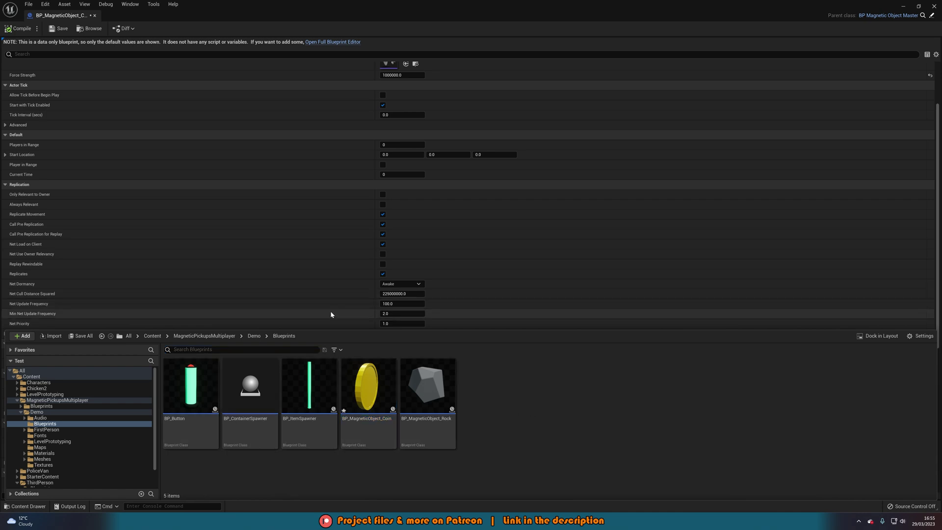
left_click(933, 6)
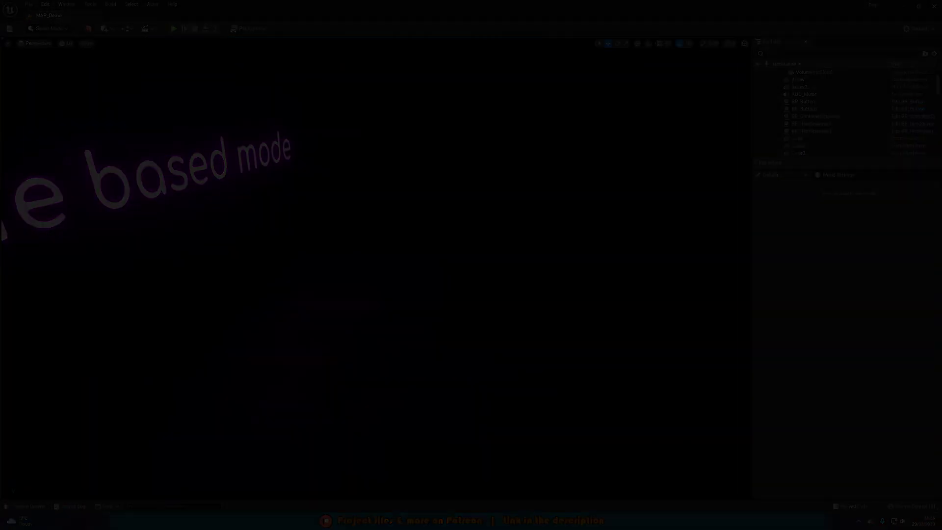
key("w")
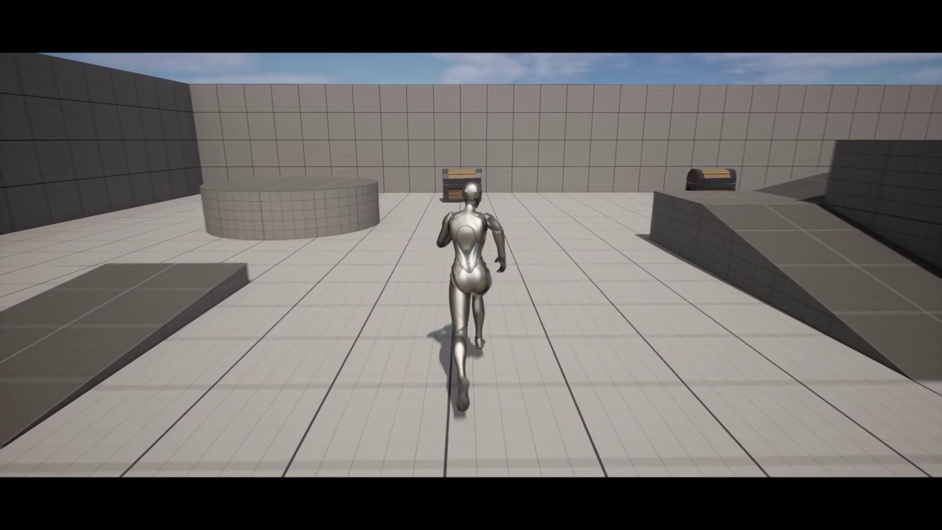